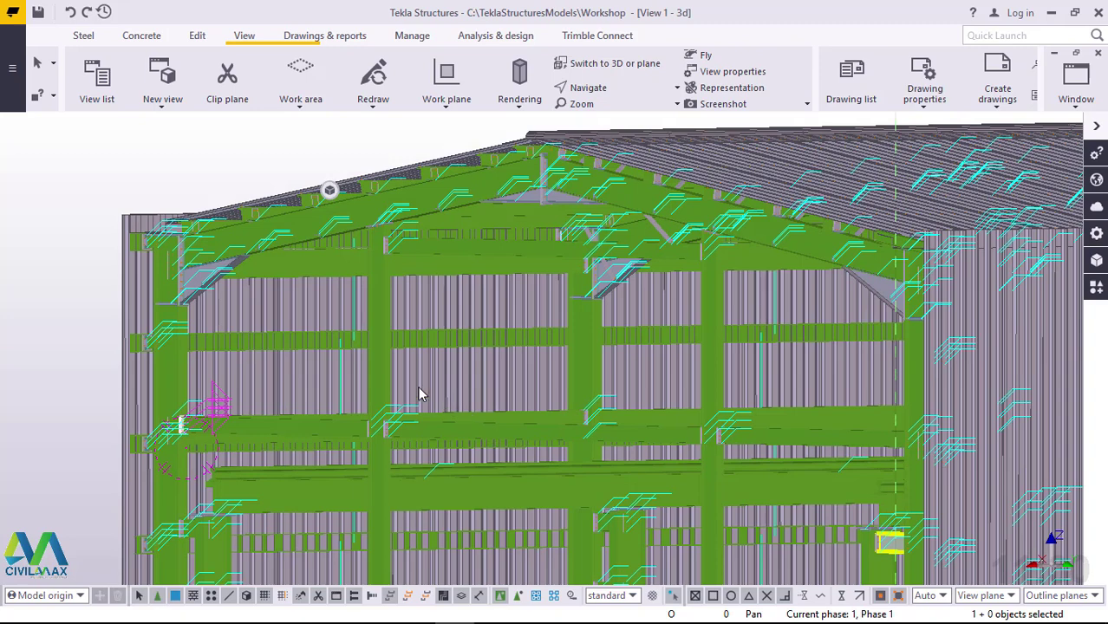
- Select every object in the 3D view of the Workshop model
key(ctrl+Left)
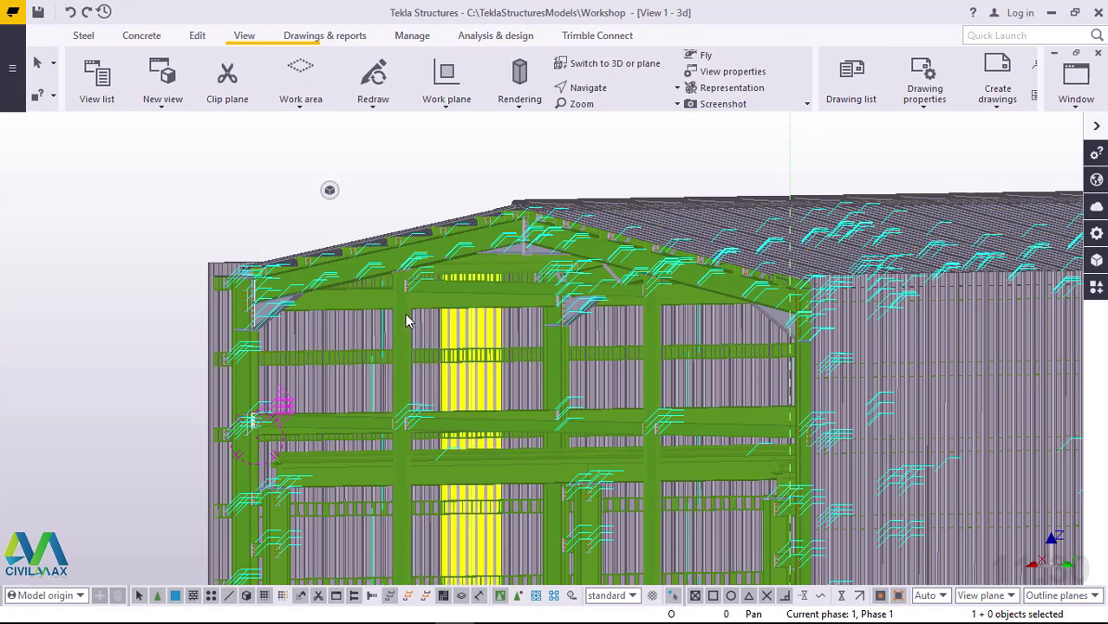
key(ctrl+Left)
key(ctrl+Left)
scroll(448, 304, down, 2)
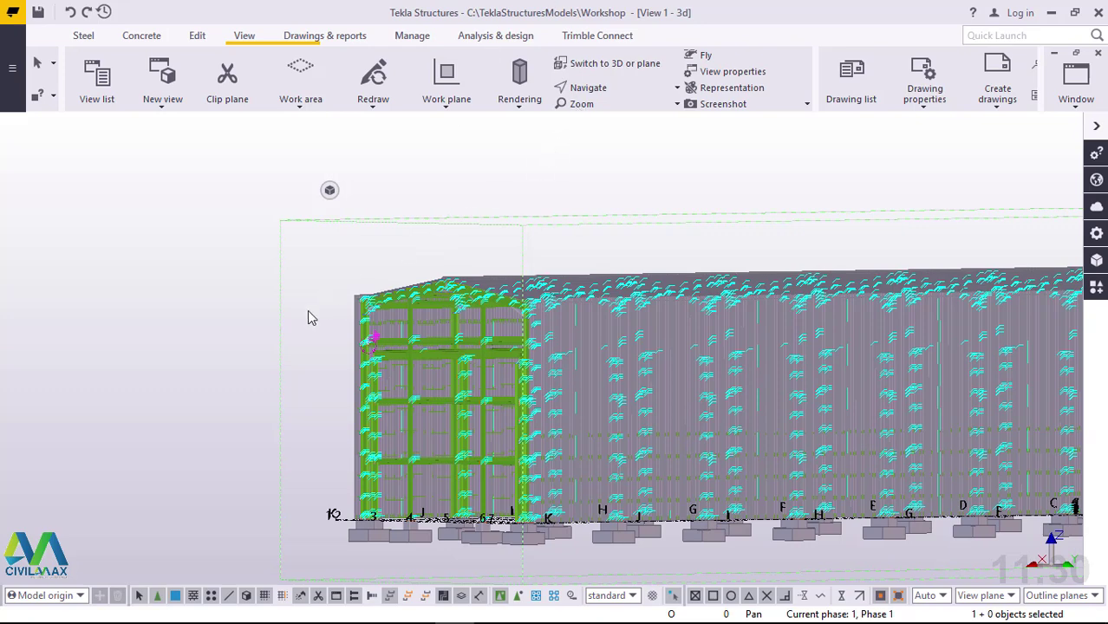
scroll(317, 314, down, 1)
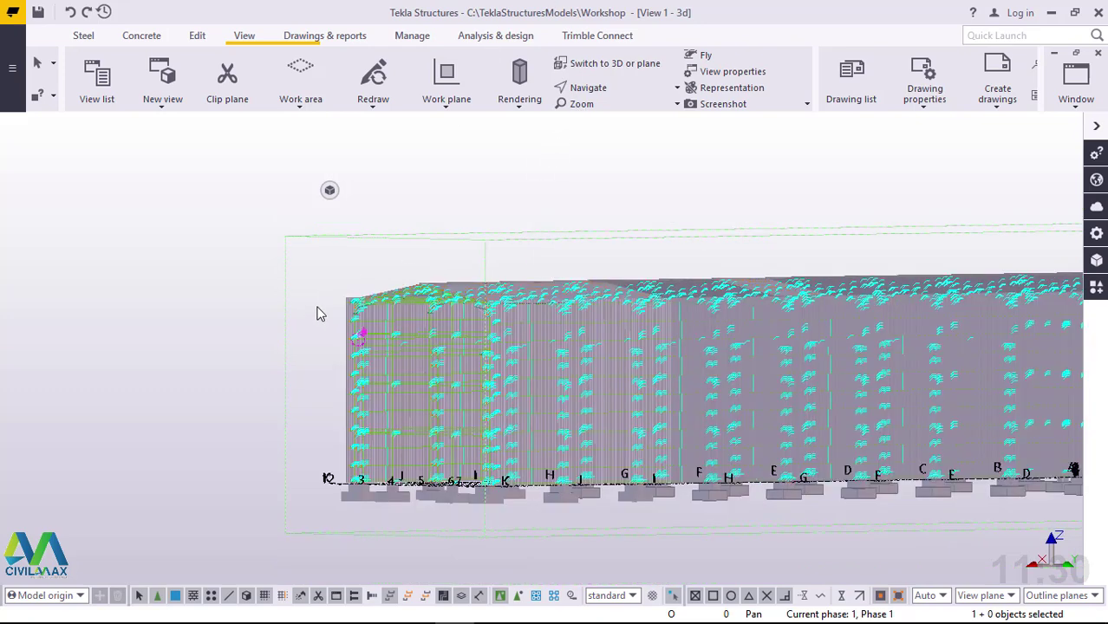
scroll(318, 314, down, 1)
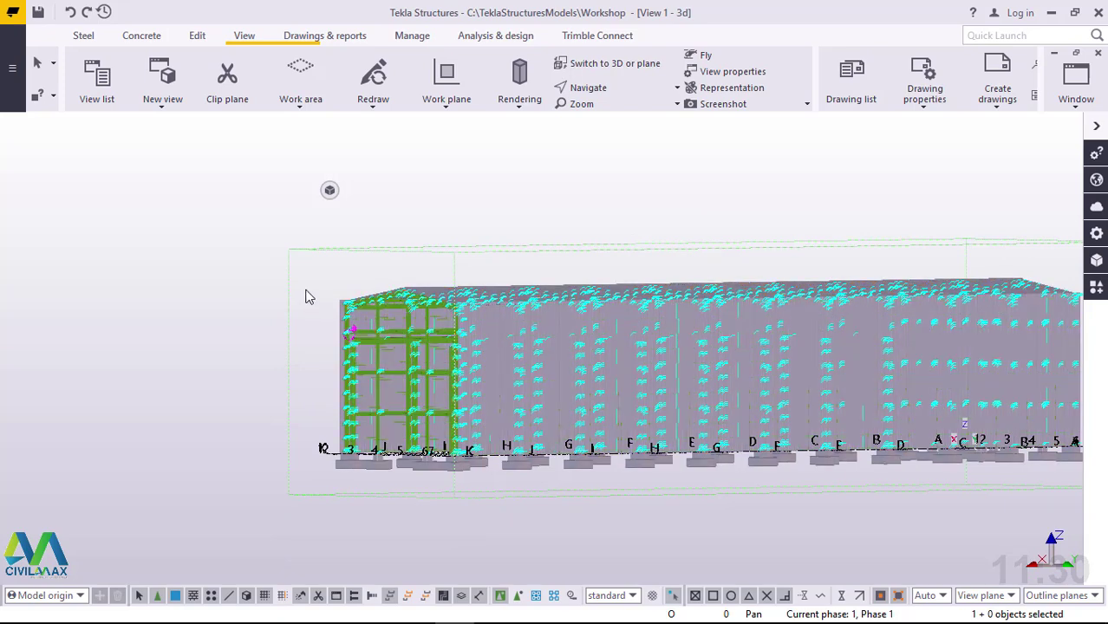
click(193, 206)
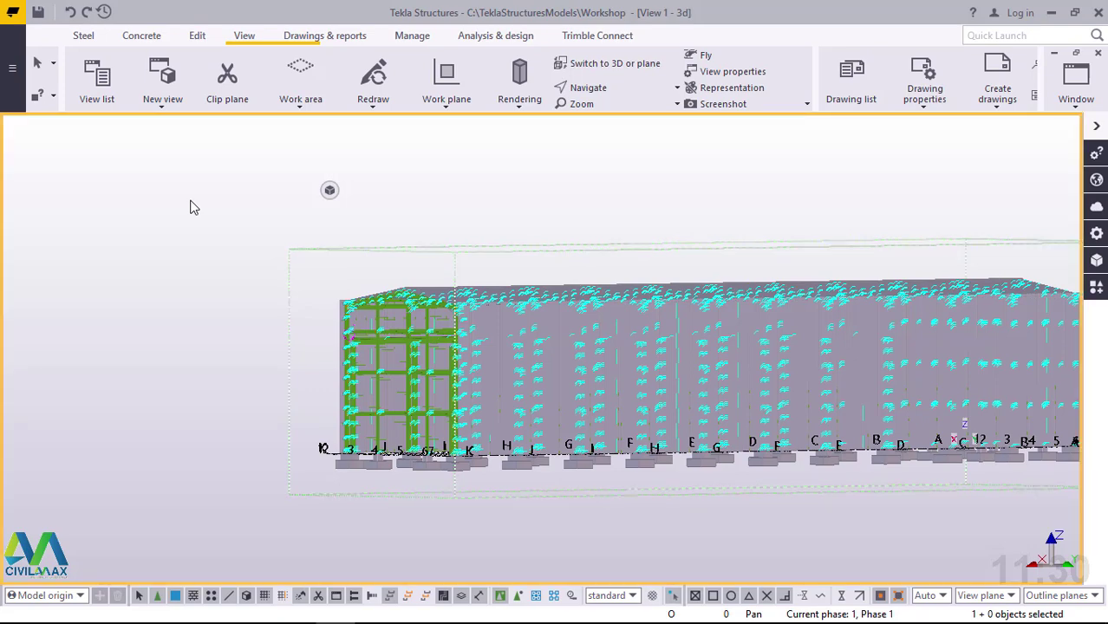
key(ctrl+a)
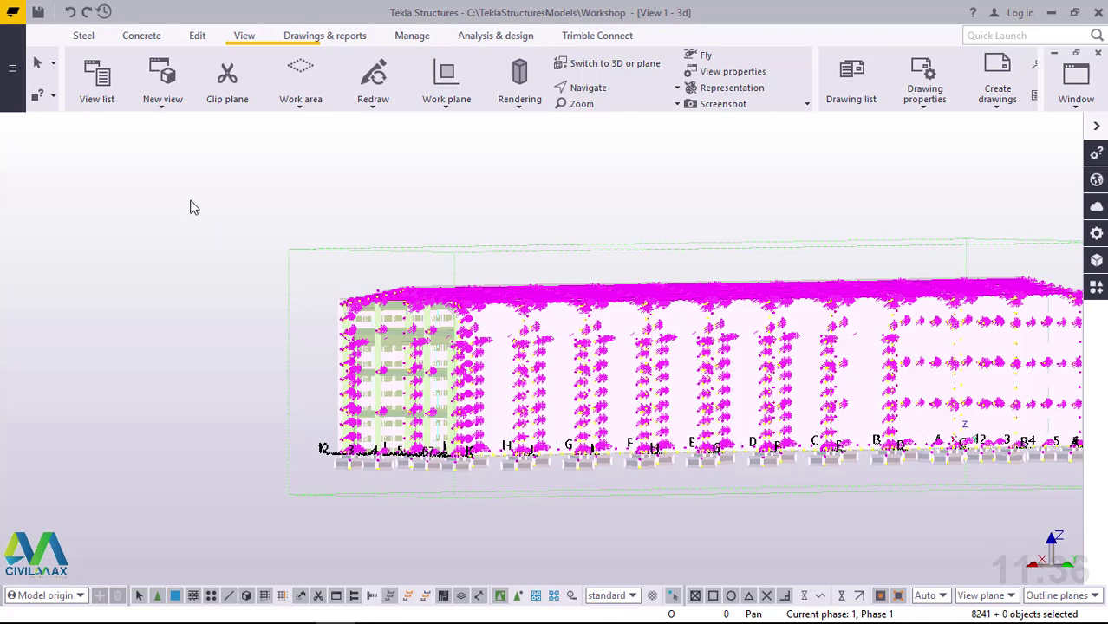
- Start the Tekla Structural Designer export without the analysis model and dismiss the accuracy notice
click(10, 73)
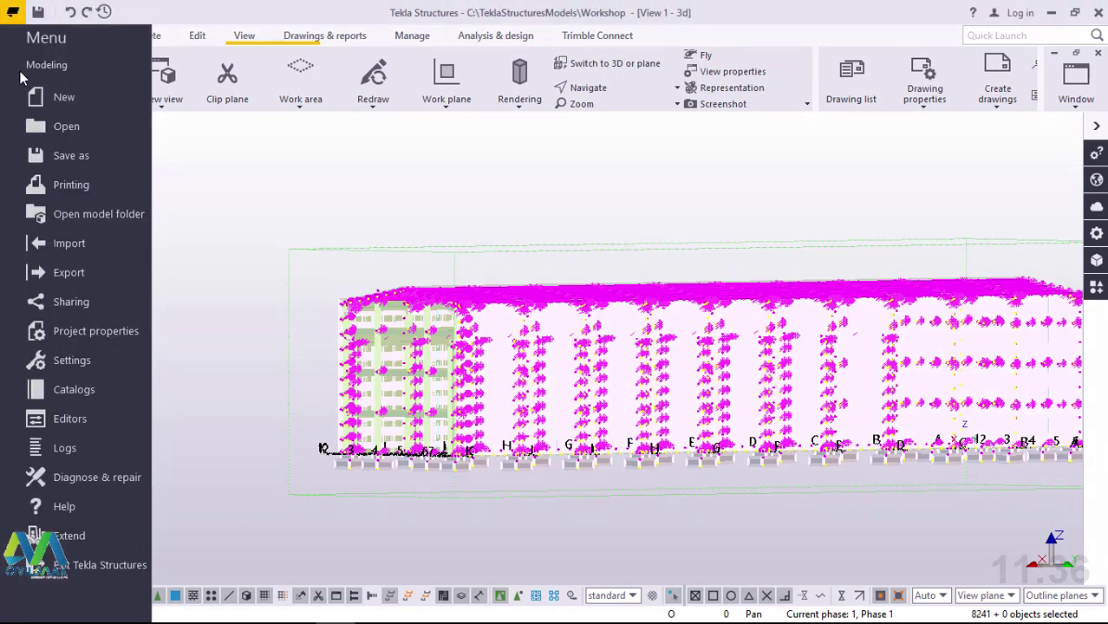
click(78, 274)
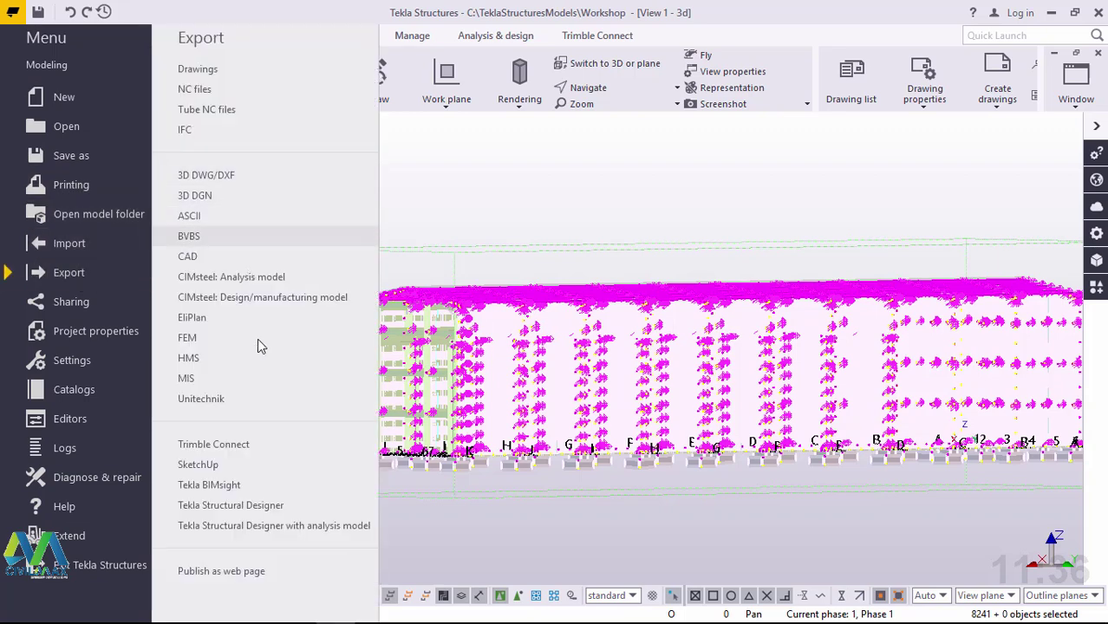
click(242, 508)
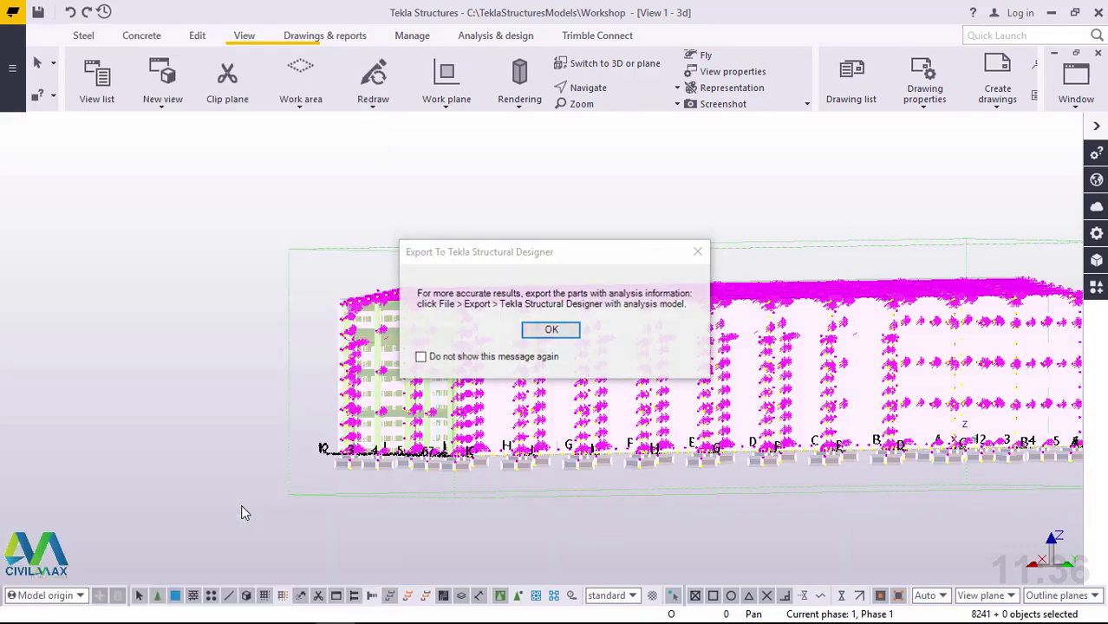
click(551, 332)
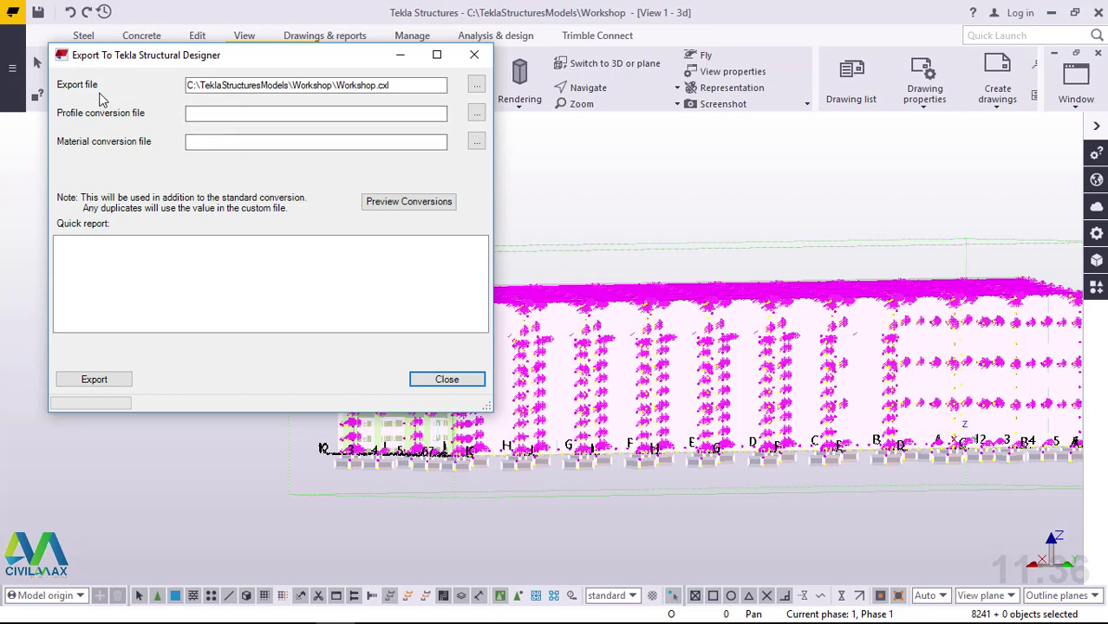
- Export the selected model to a CSC Neutral XML file named shop3 in the Workshop folder and close the export dialog
click(475, 86)
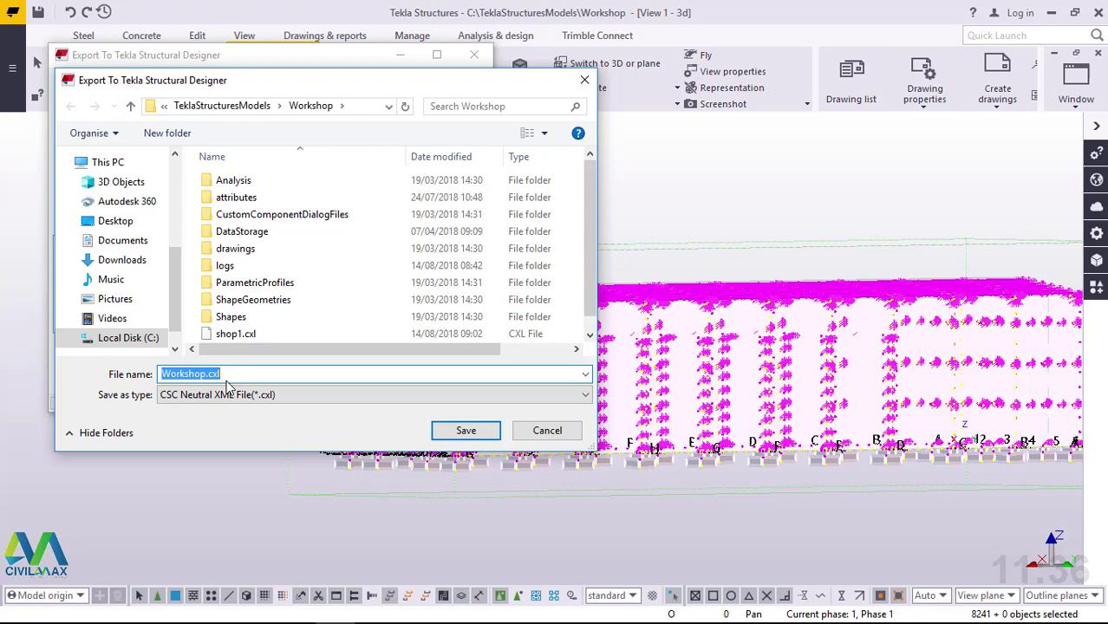
text(shop)
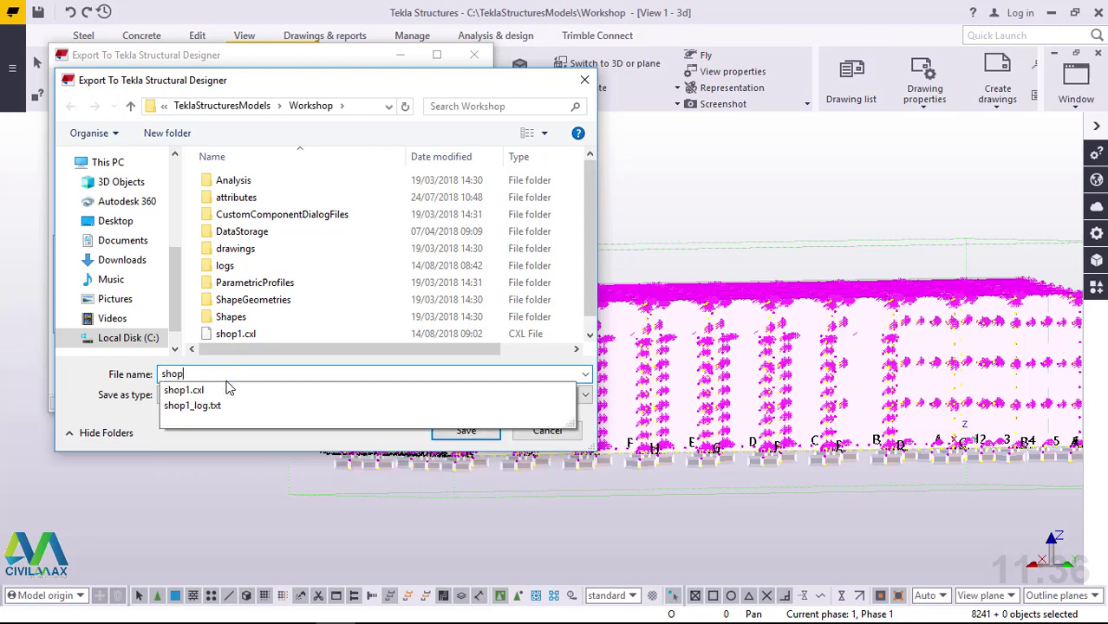
text(3)
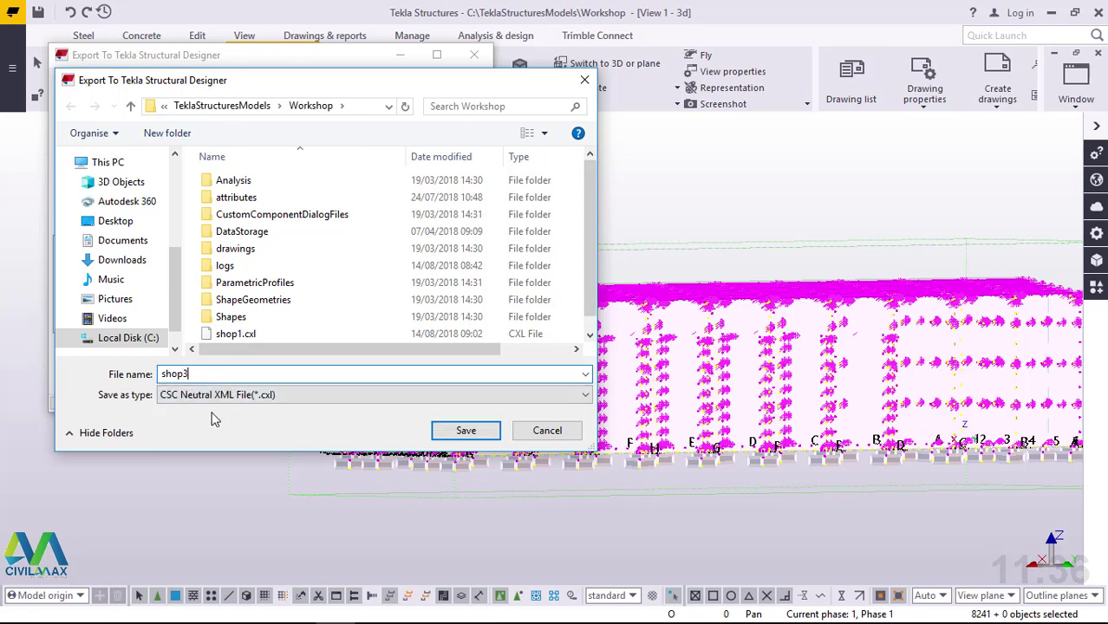
key(Tab)
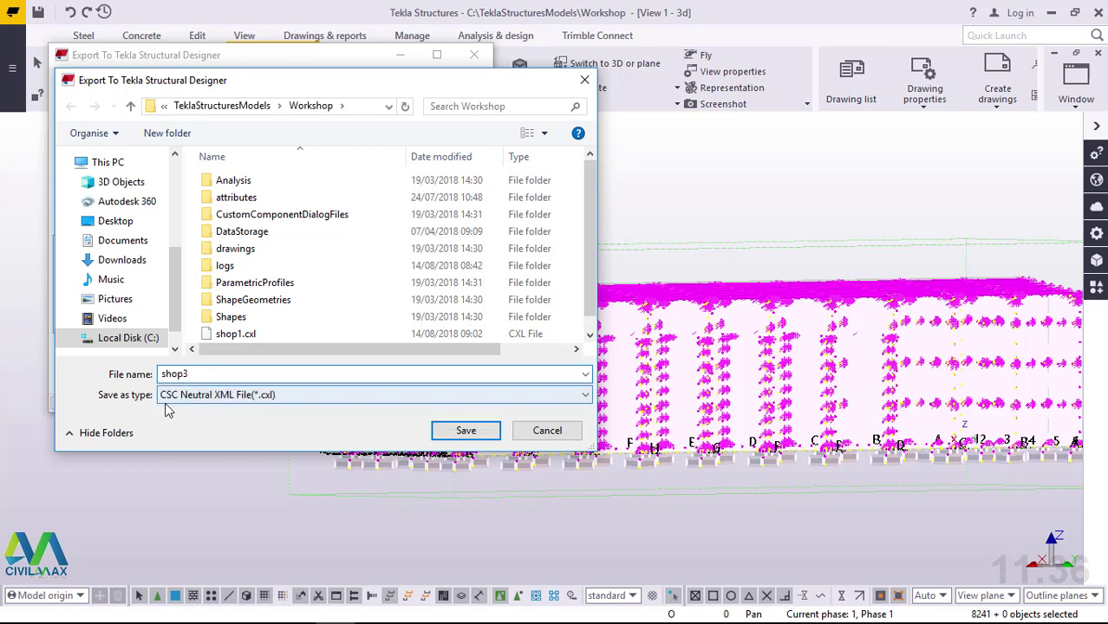
click(466, 434)
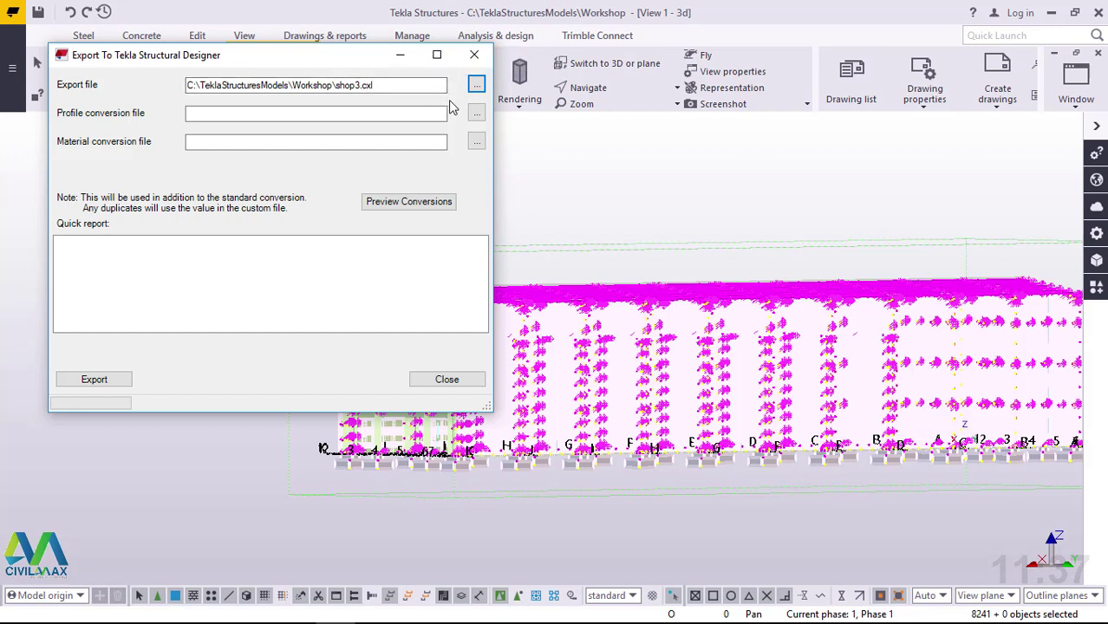
click(95, 380)
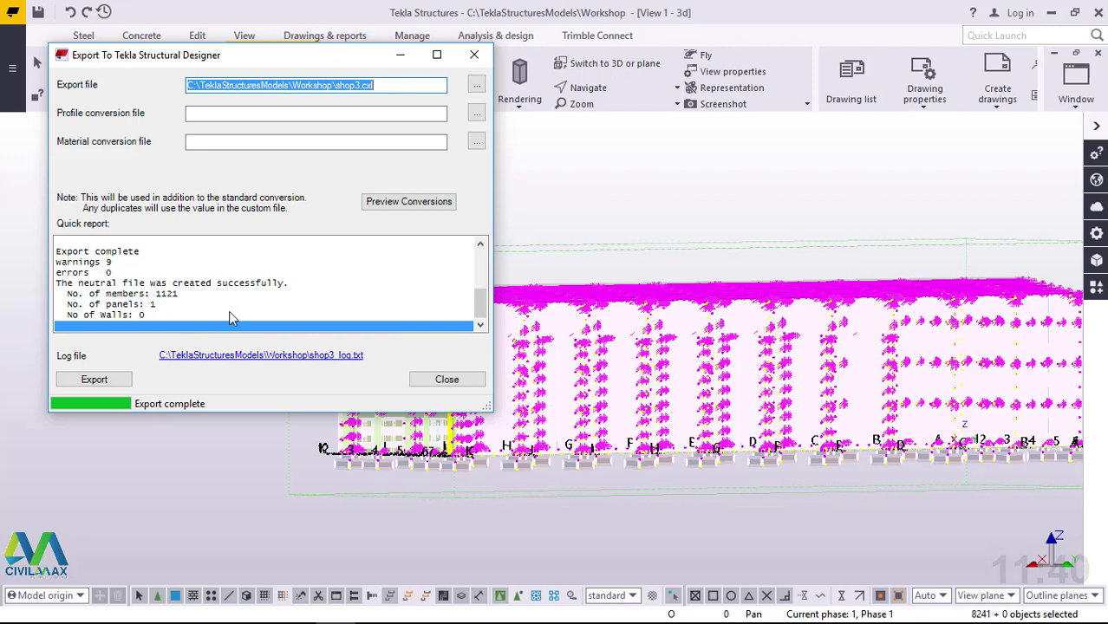
click(442, 381)
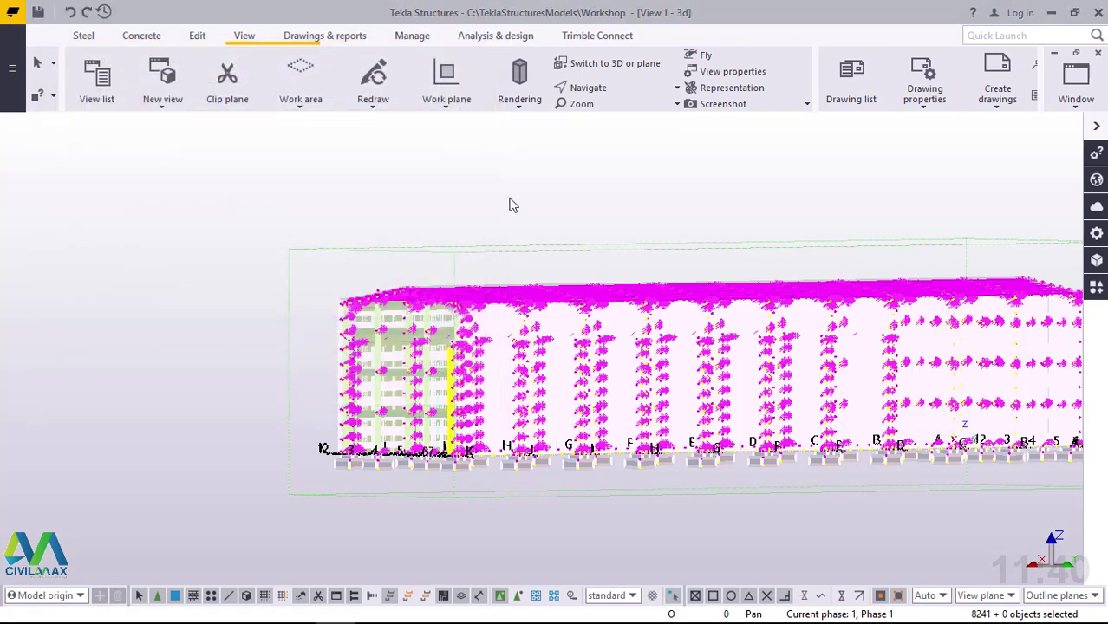
- Switch to File Explorer and browse from Local Disk (C:) through TeklaStructuresModels to the Workshop folder
mouse_move(207, 616)
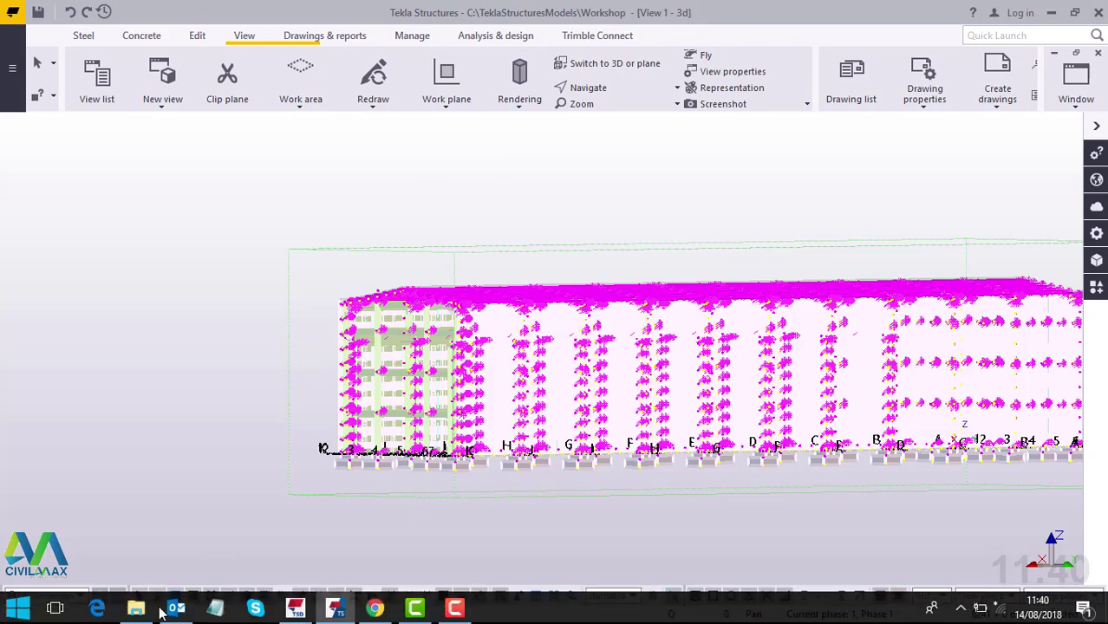
mouse_move(146, 613)
click(144, 543)
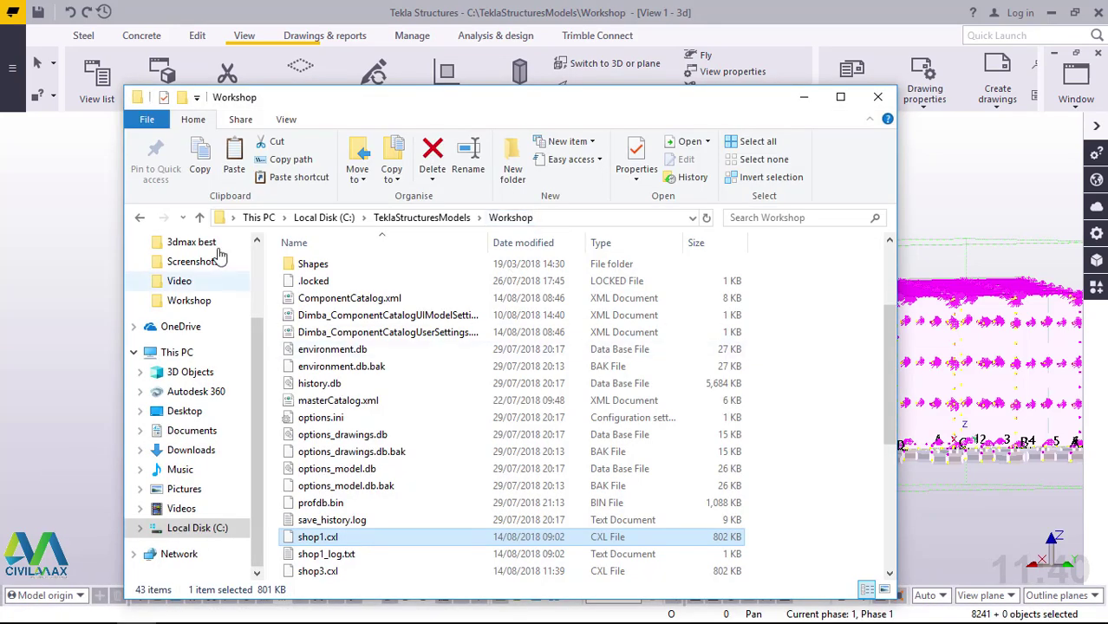
click(199, 218)
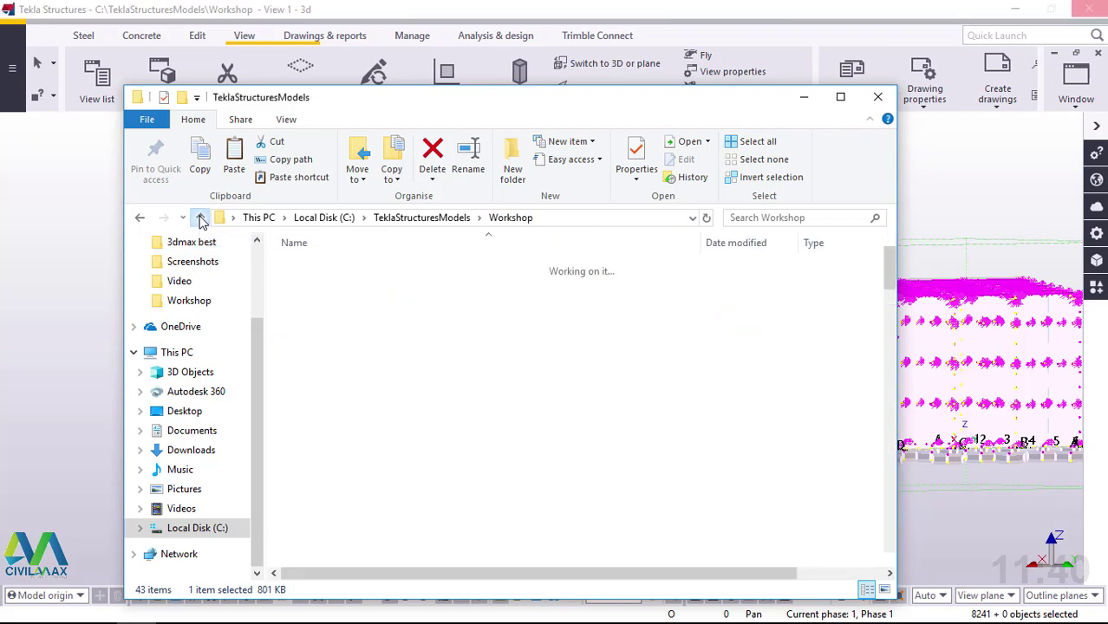
click(201, 218)
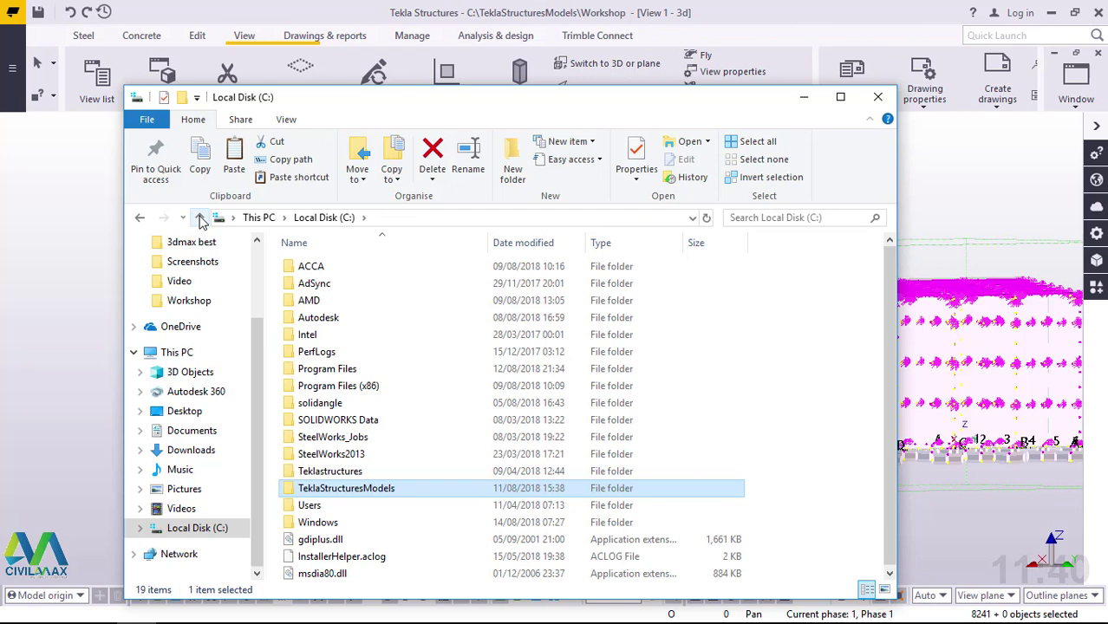
double_click(354, 495)
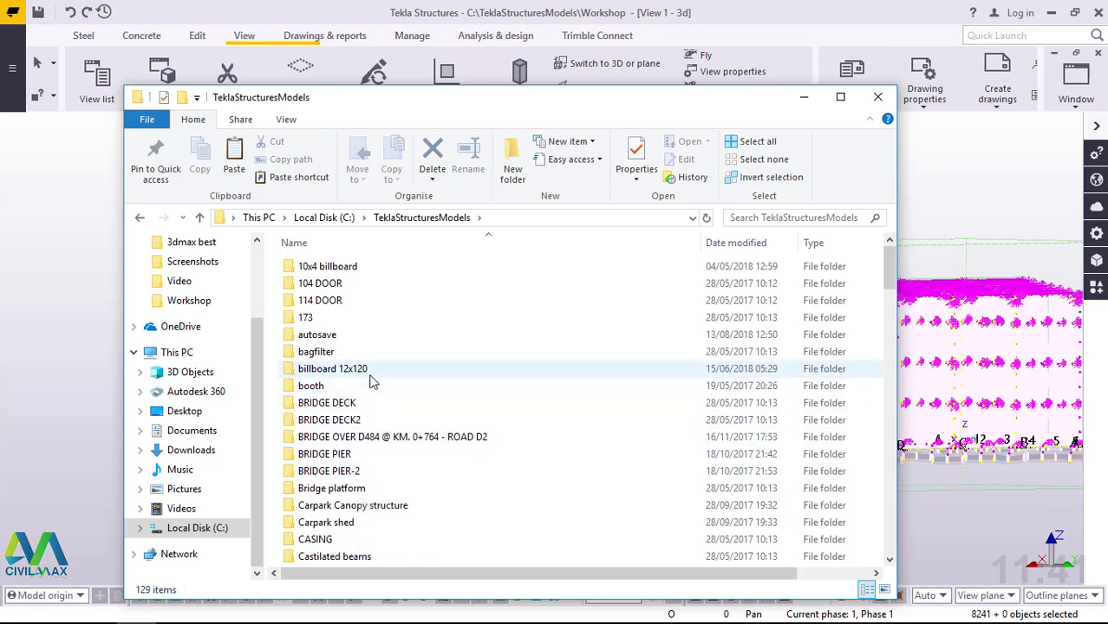
scroll(371, 382, down, 13)
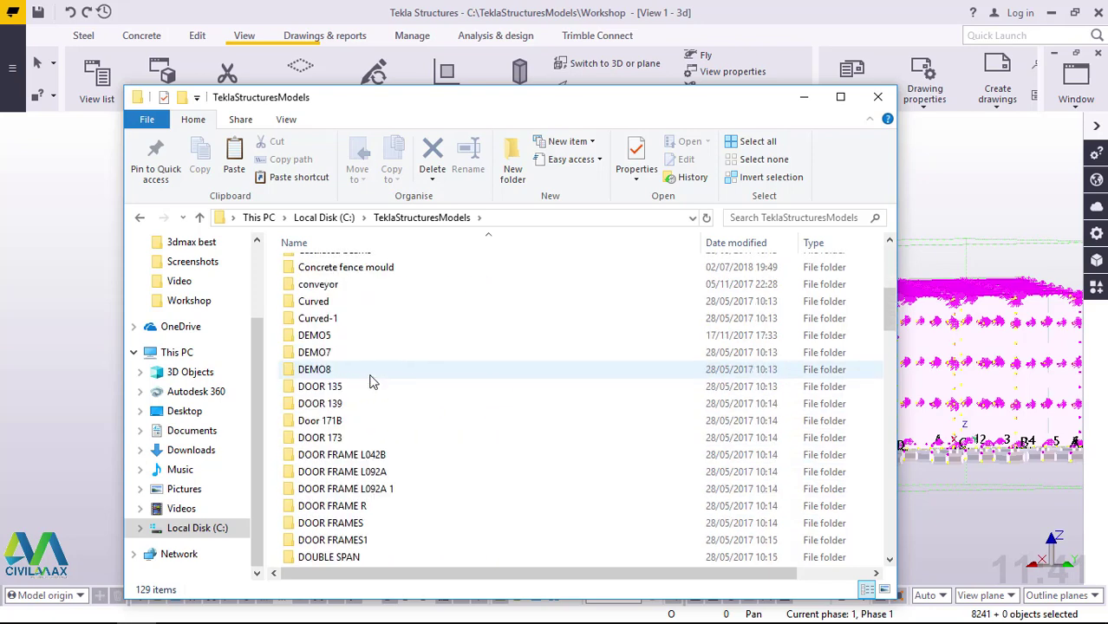
scroll(371, 381, down, 10)
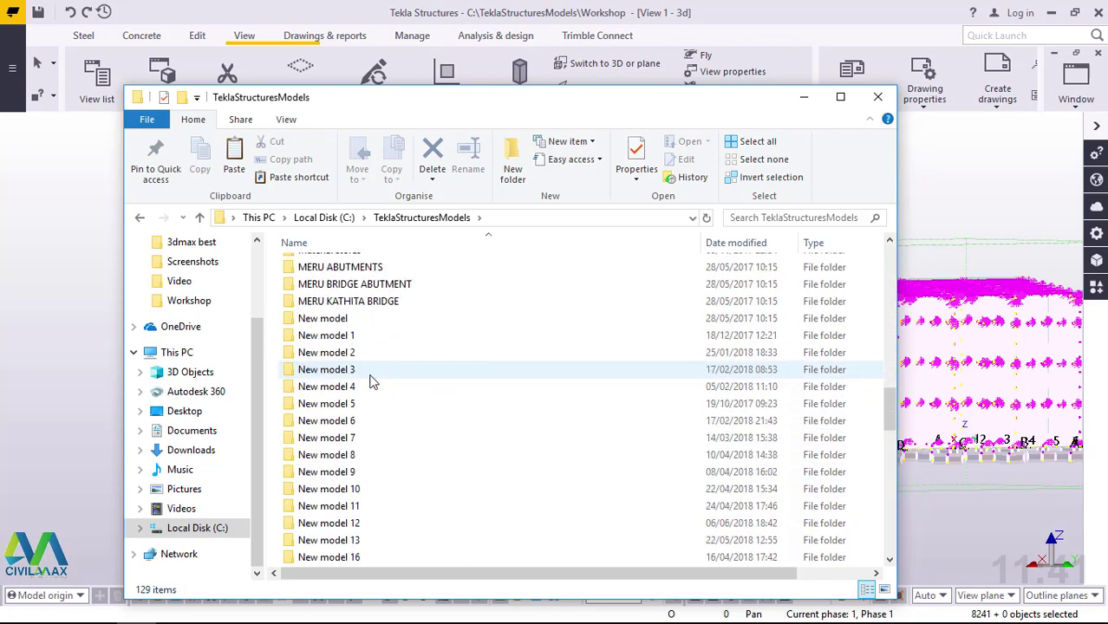
scroll(371, 381, down, 10)
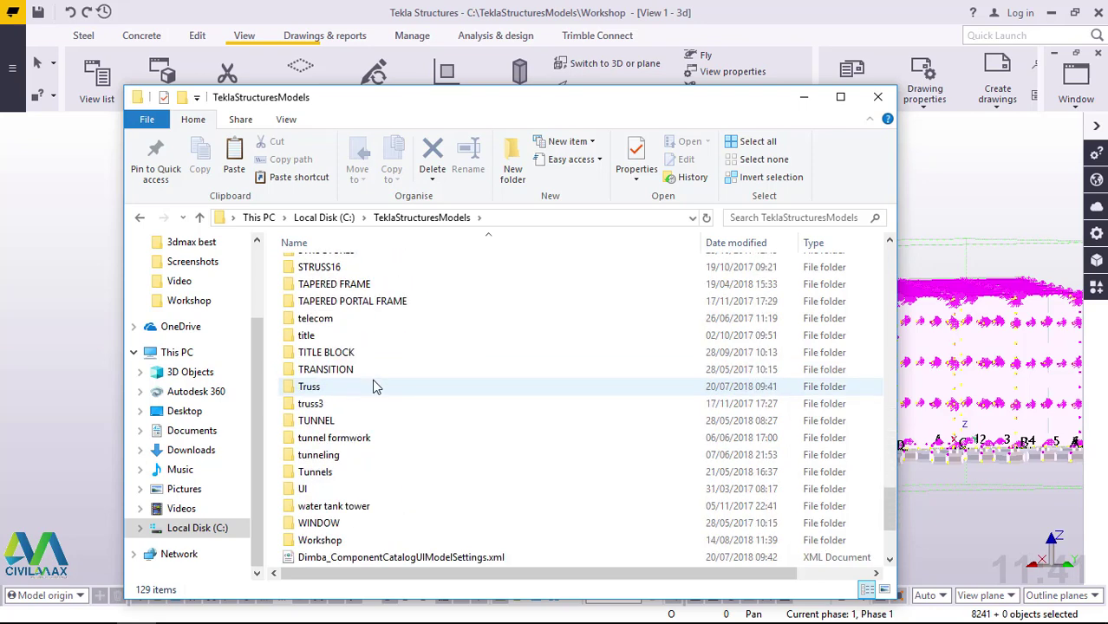
scroll(373, 381, down, 2)
double_click(320, 438)
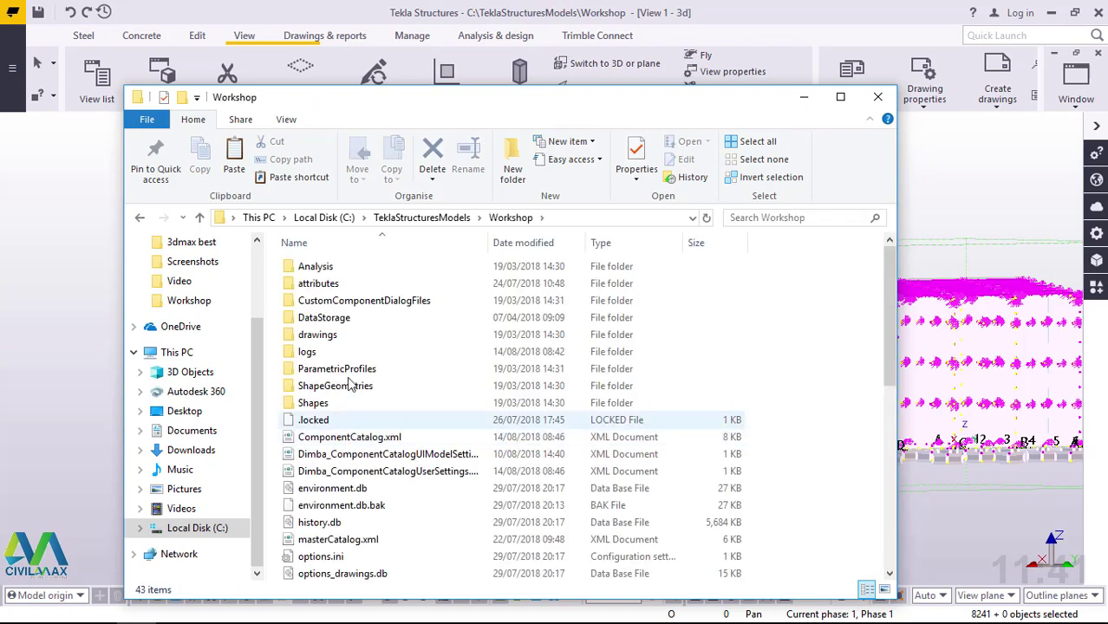
- Copy the exported shop3.cxl file from the Workshop folder
scroll(357, 390, down, 2)
scroll(363, 542, down, 2)
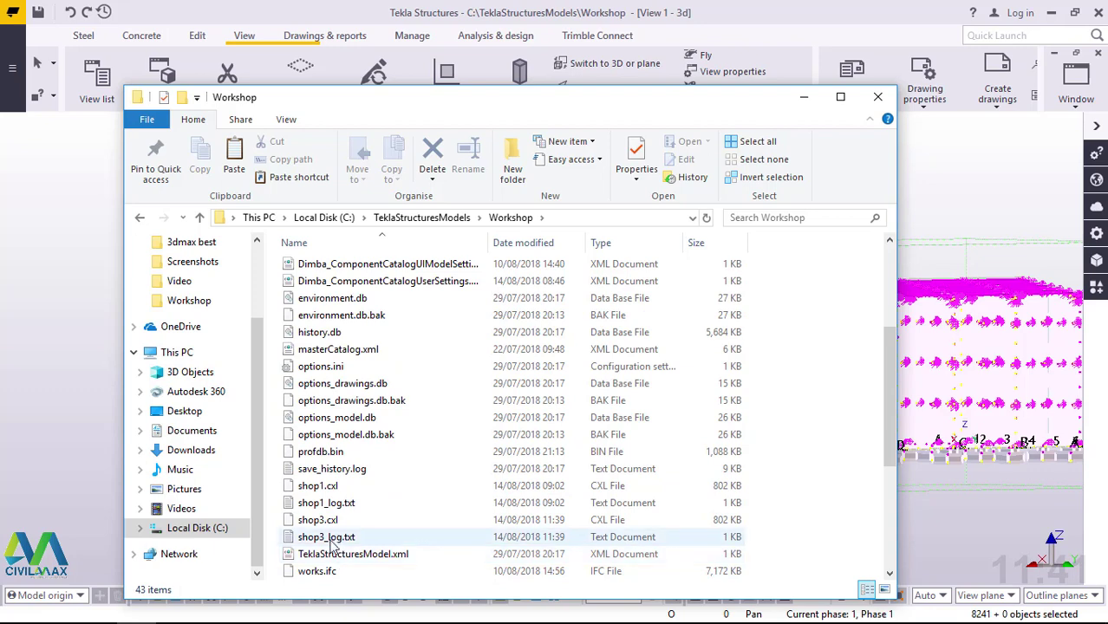
click(317, 523)
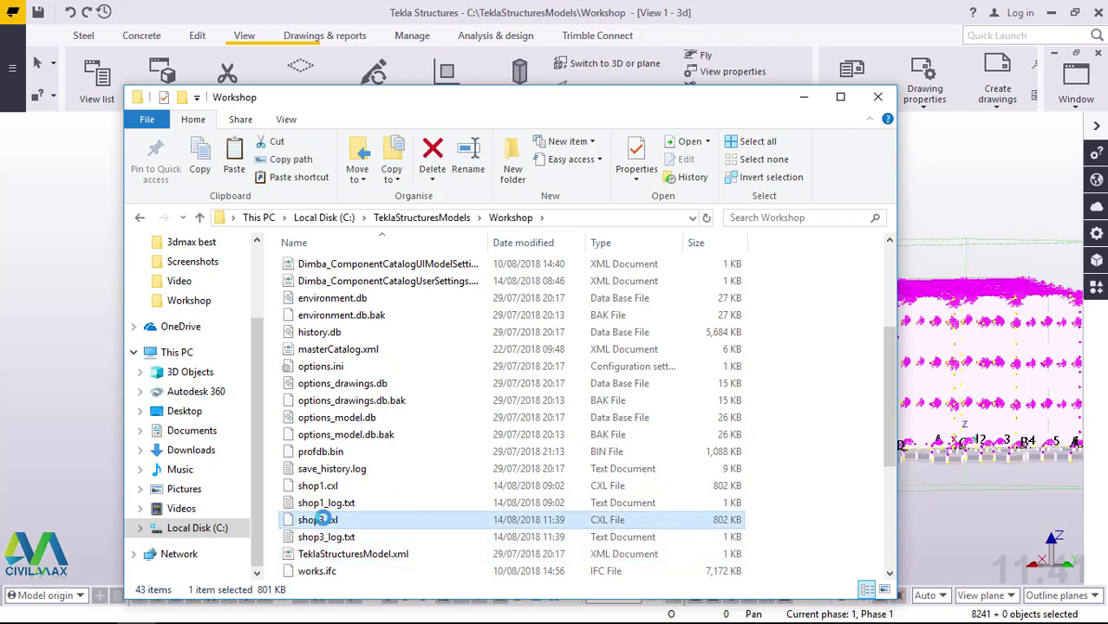
right_click(317, 523)
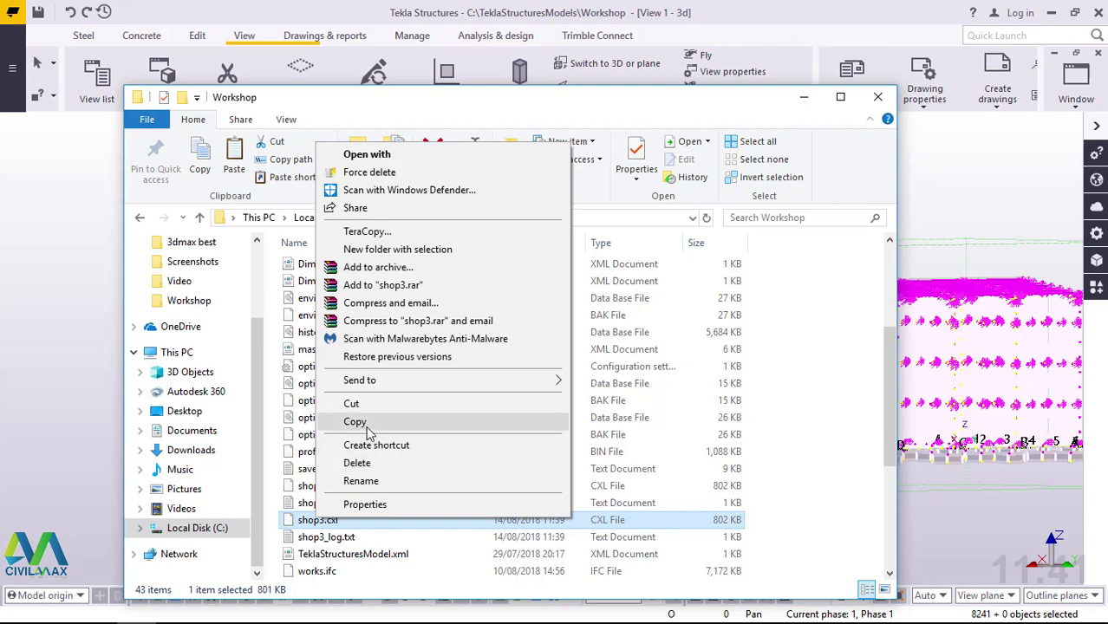
click(368, 423)
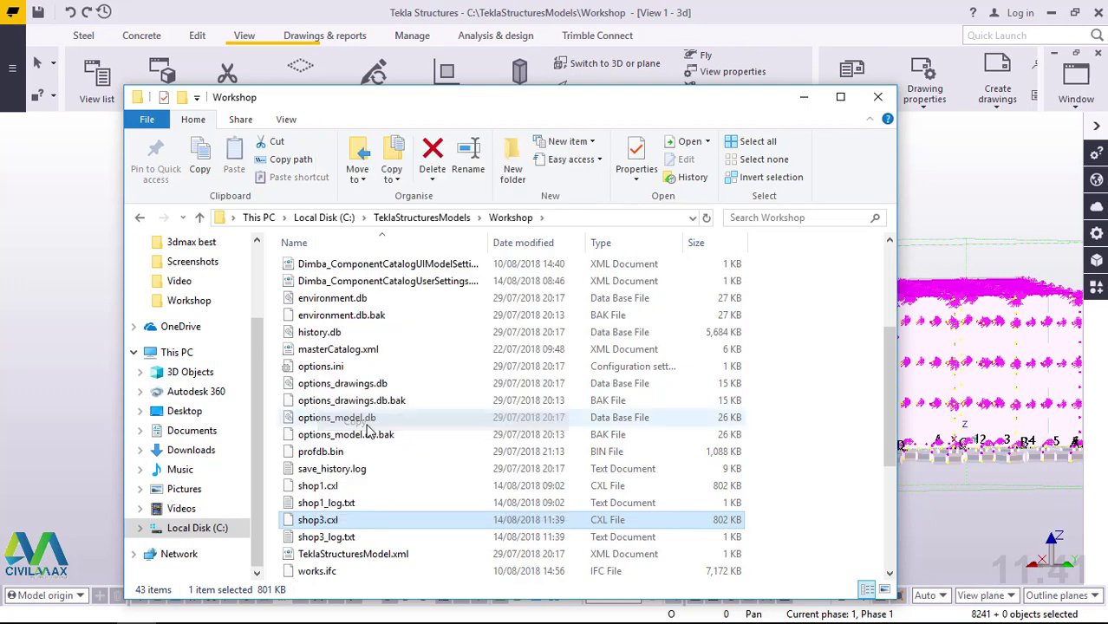
- Minimize the open windows and try to paste the copied shop3.cxl file onto the desktop
click(804, 102)
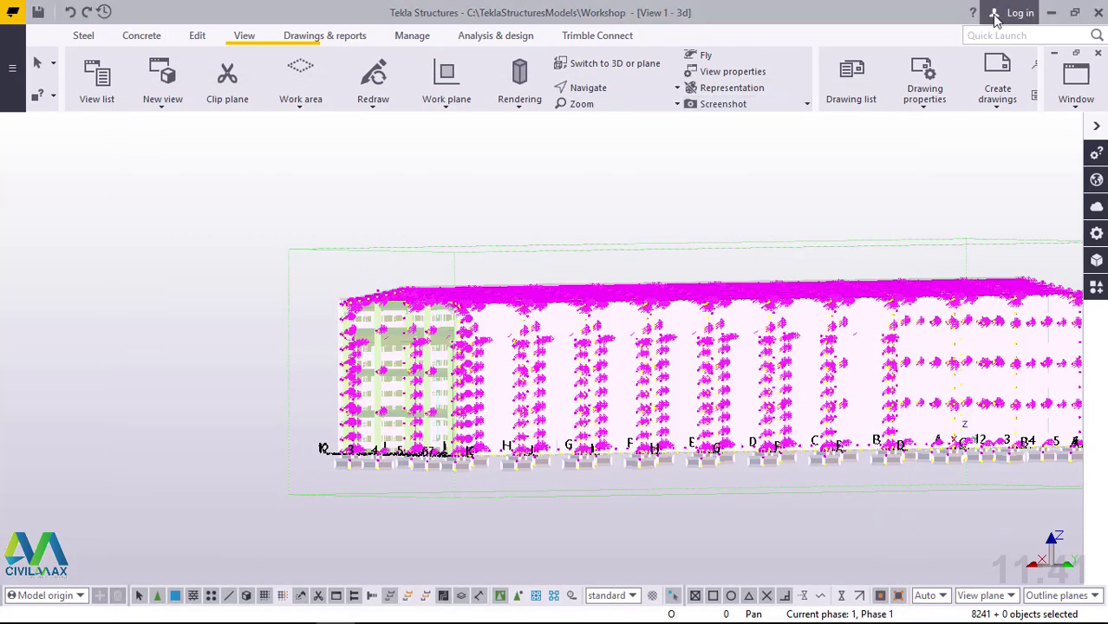
click(1051, 12)
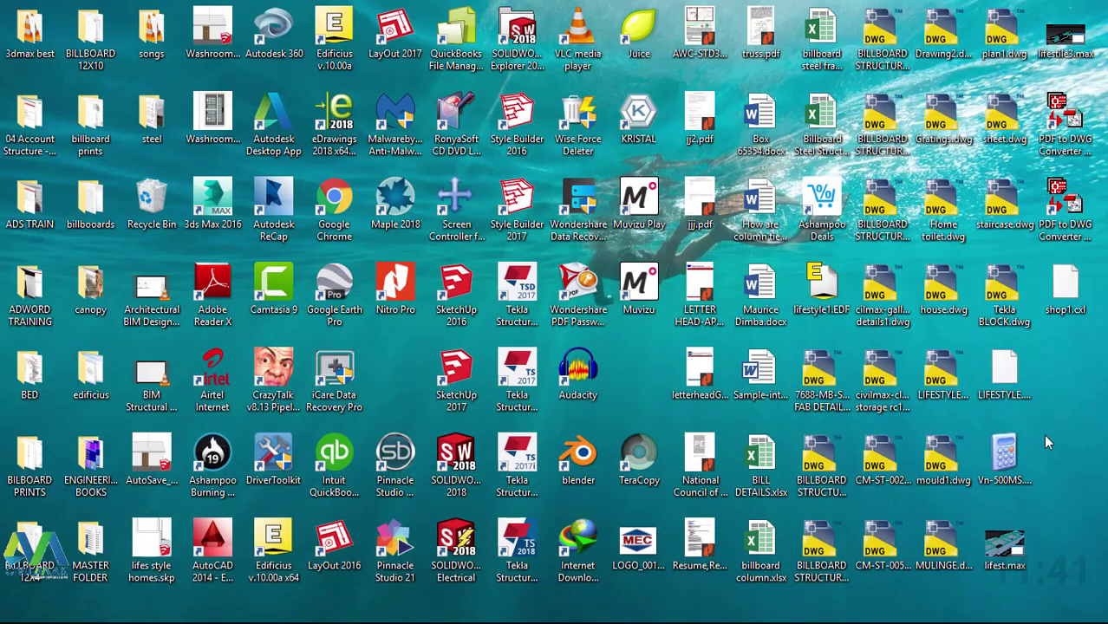
right_click(1045, 442)
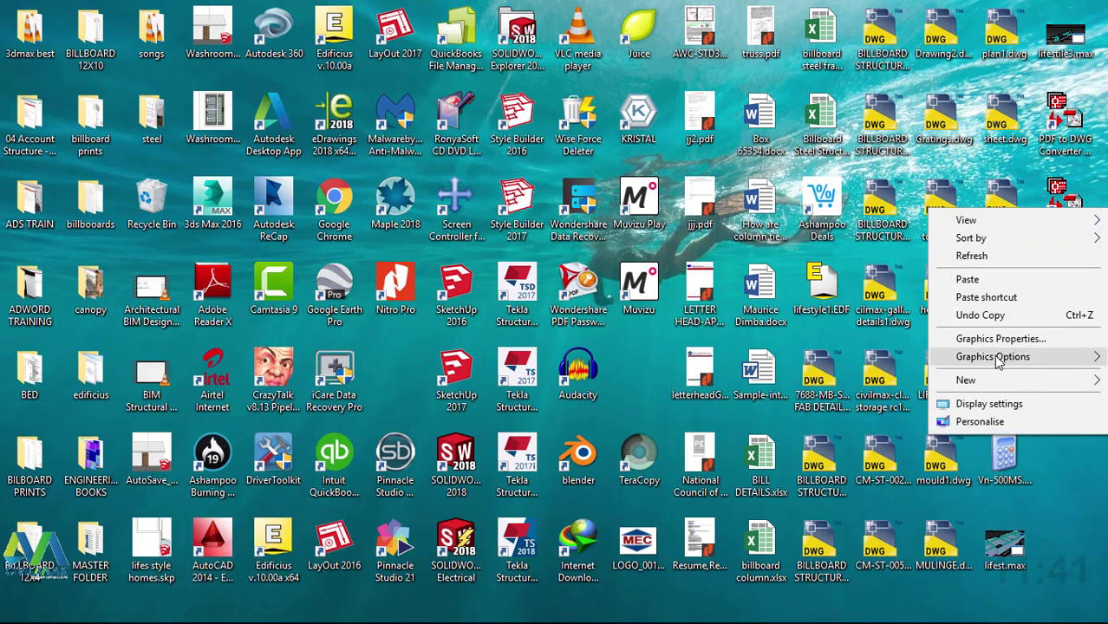
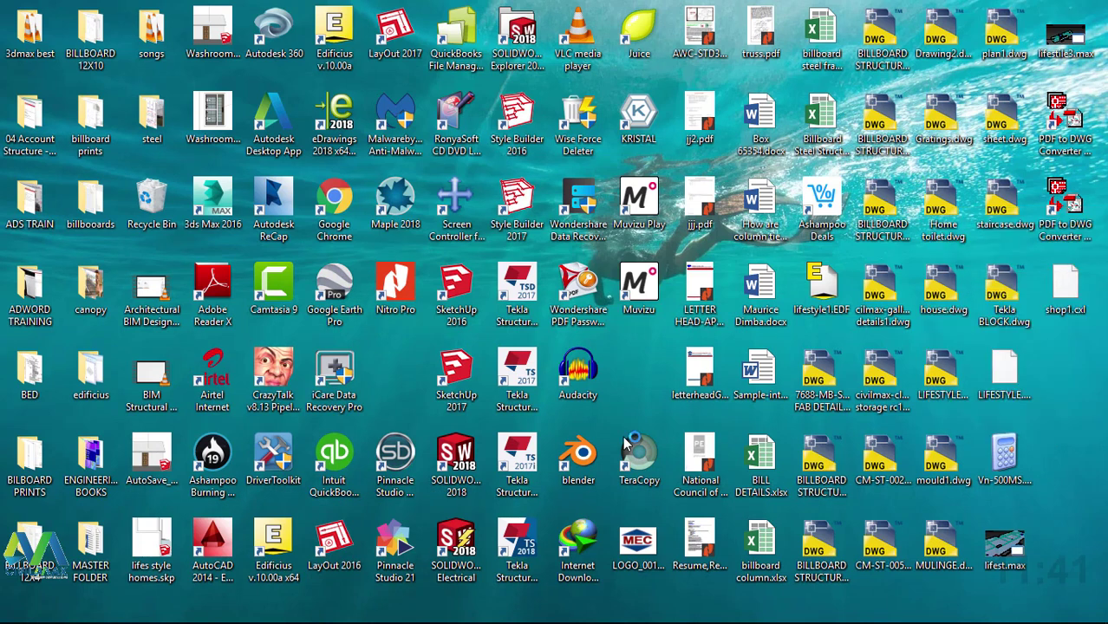
click(1024, 362)
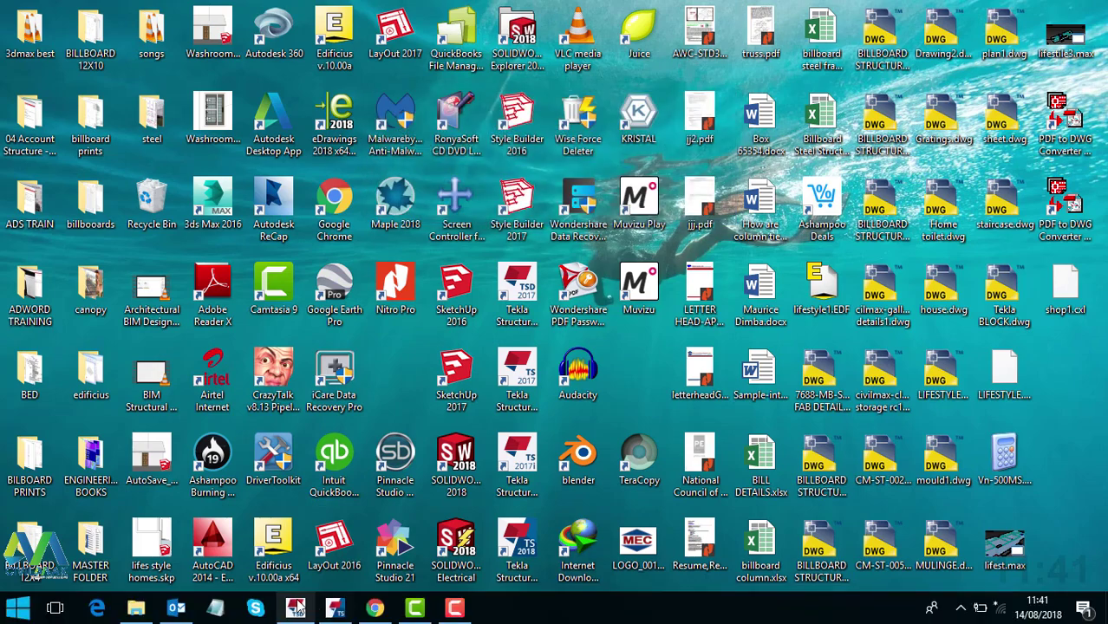
- Switch to Tekla Structural Designer and start a new project, discarding the unsaved current document
click(299, 610)
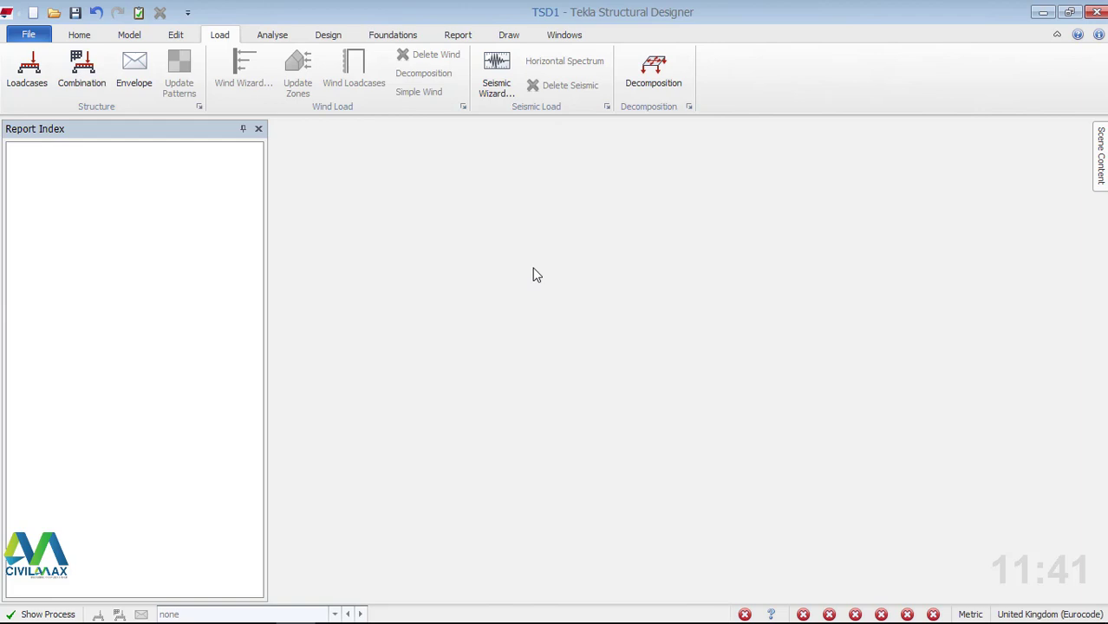
click(33, 14)
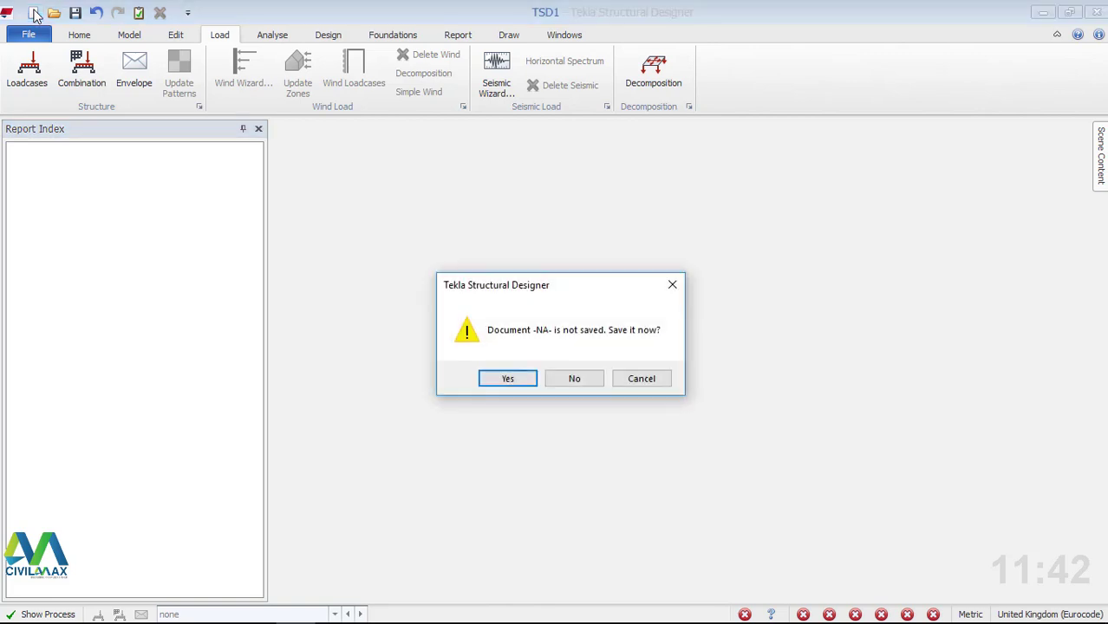
key(n)
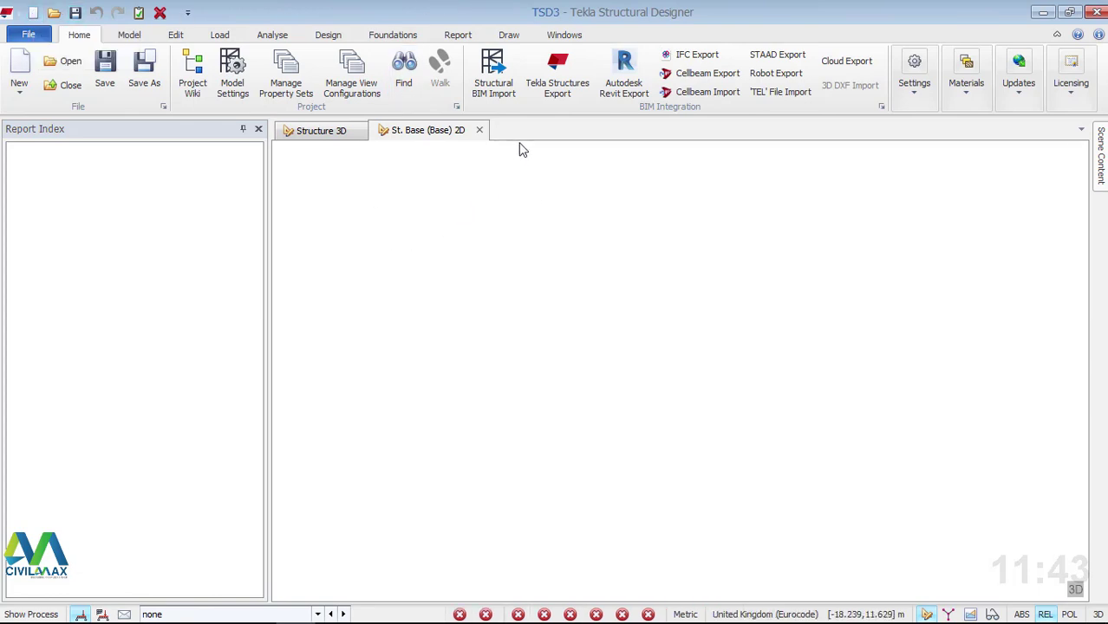
- Start a Structural BIM Import and load shop3.cxl from the Desktop as the import file
click(506, 93)
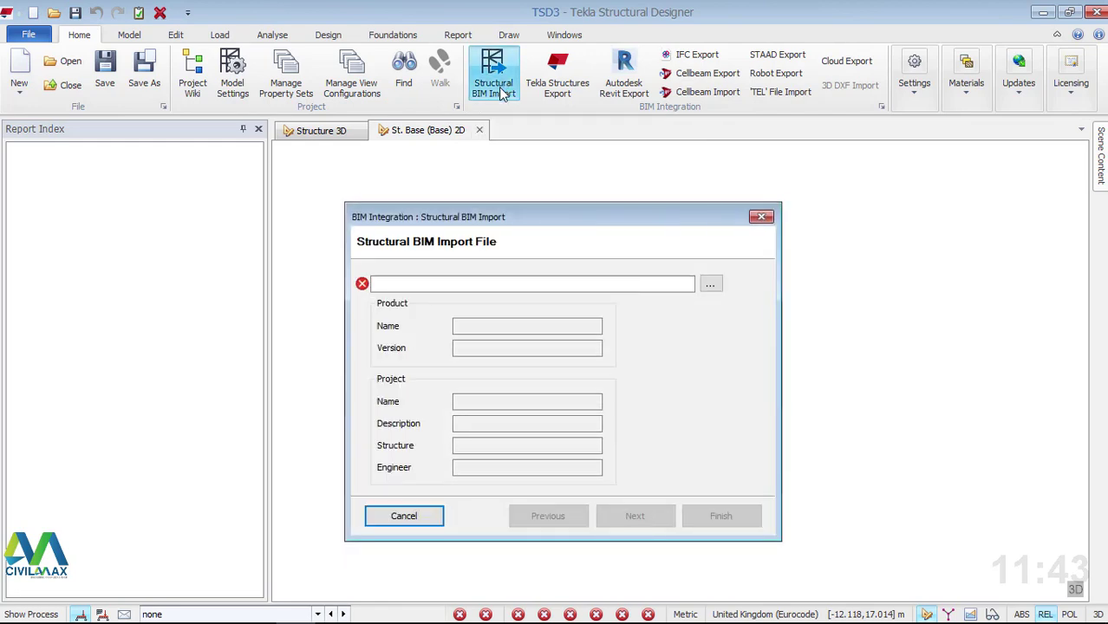
click(713, 286)
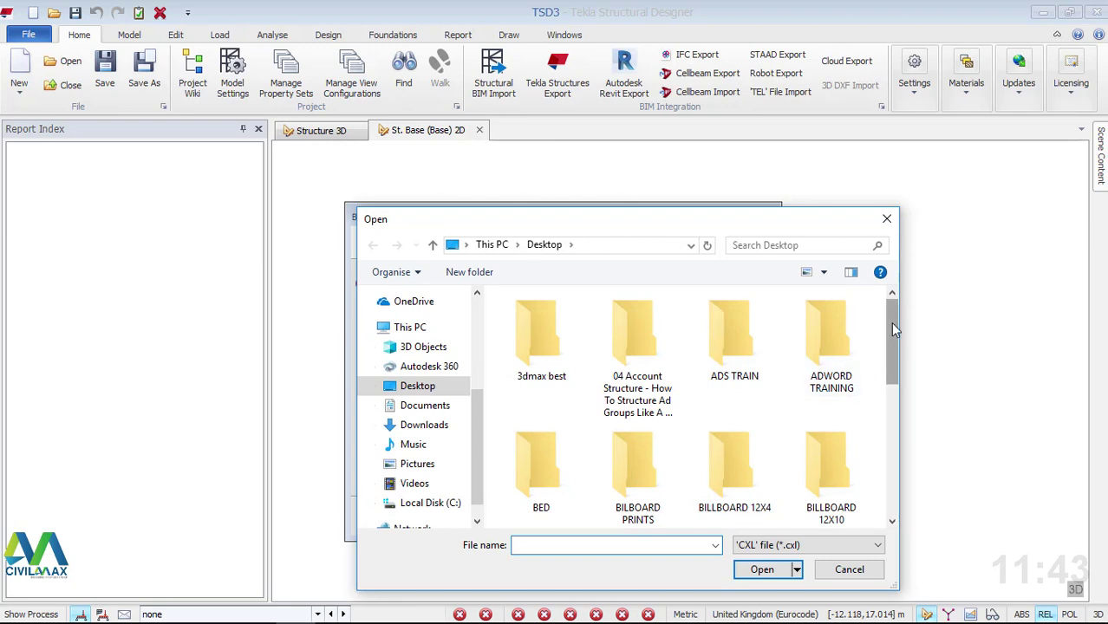
click(408, 385)
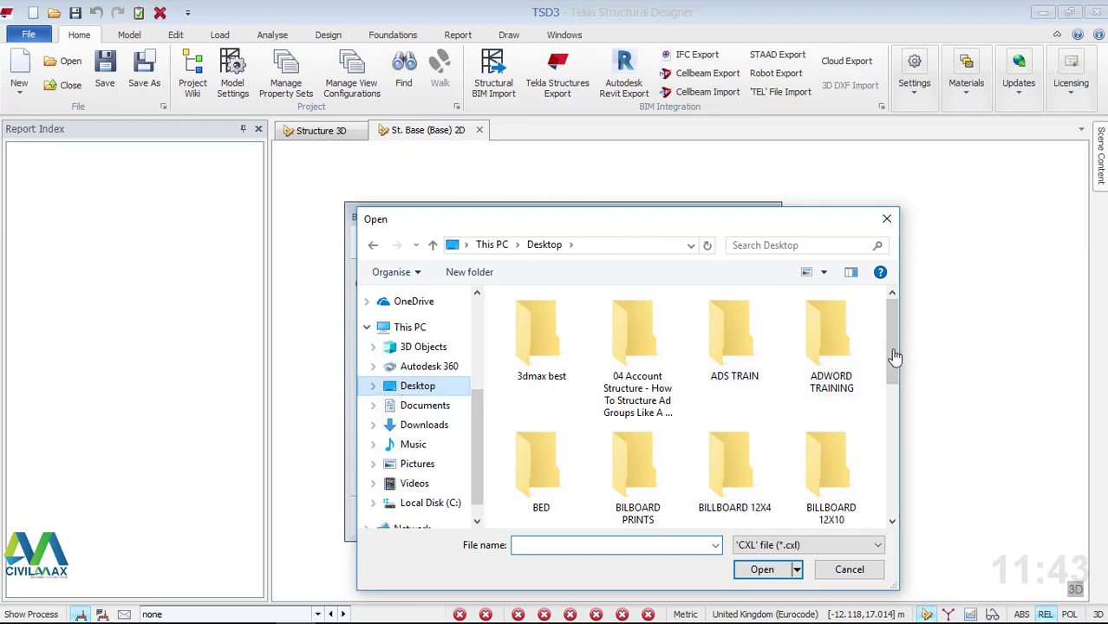
drag(891, 333, 886, 498)
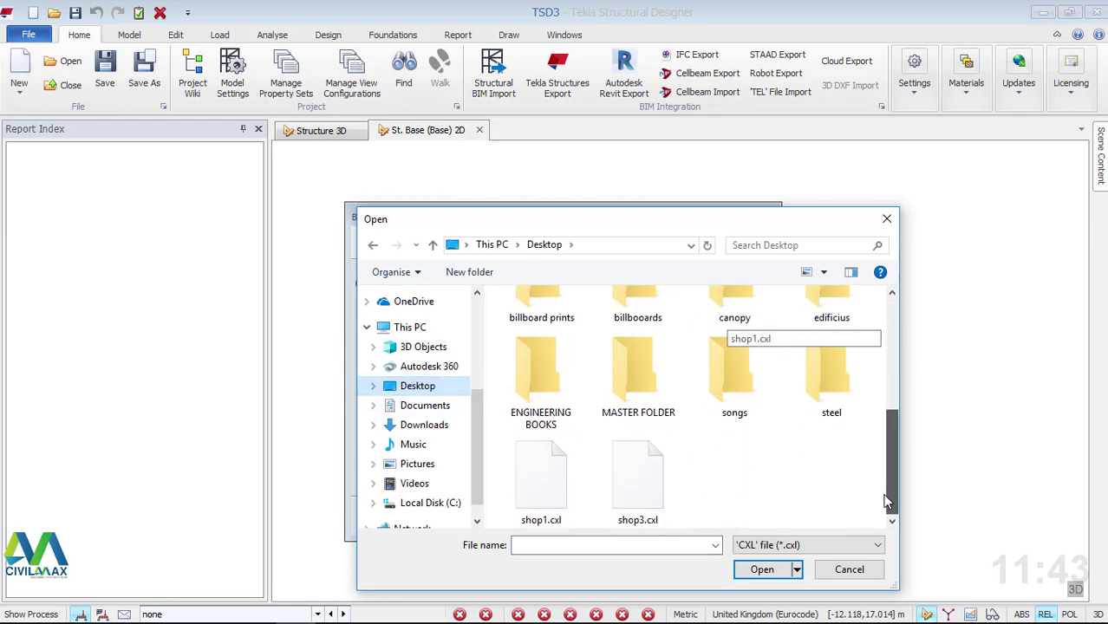
click(639, 482)
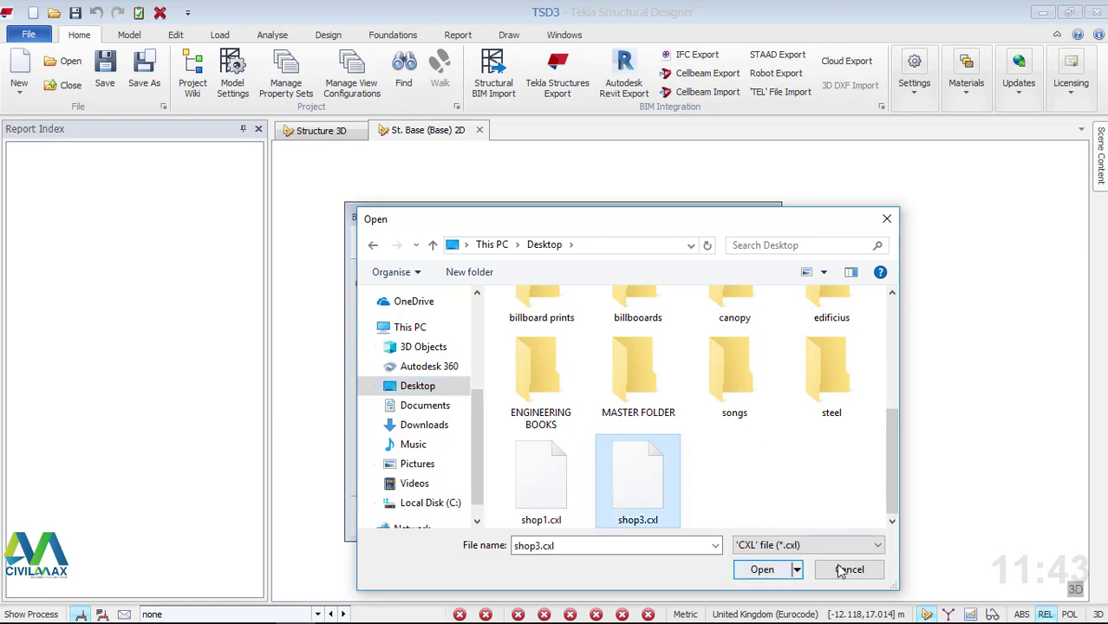
click(877, 546)
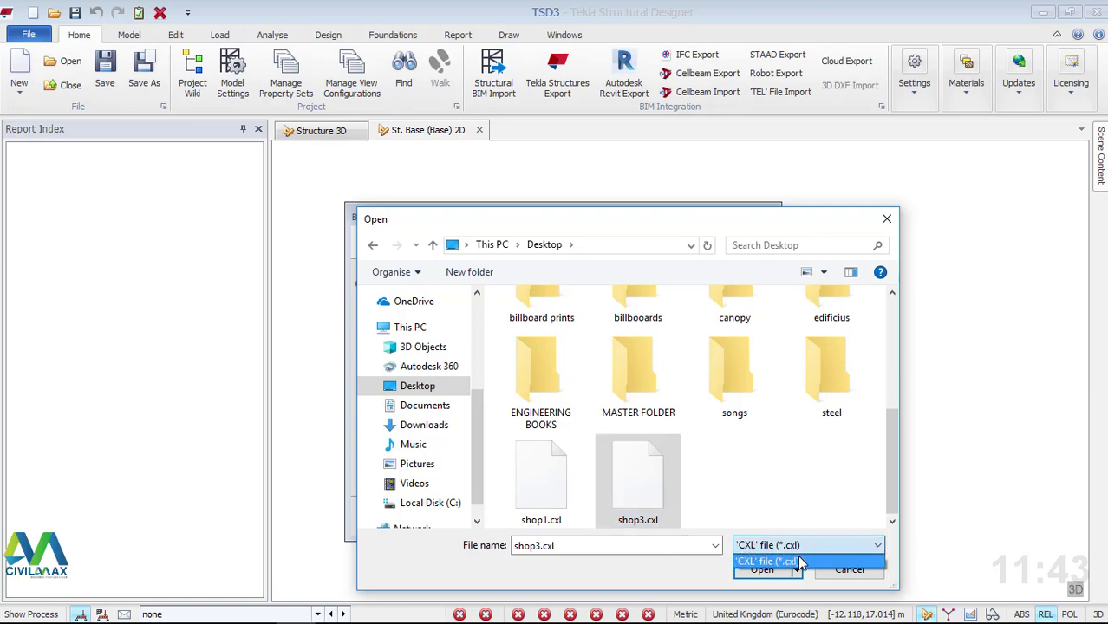
click(644, 486)
click(764, 569)
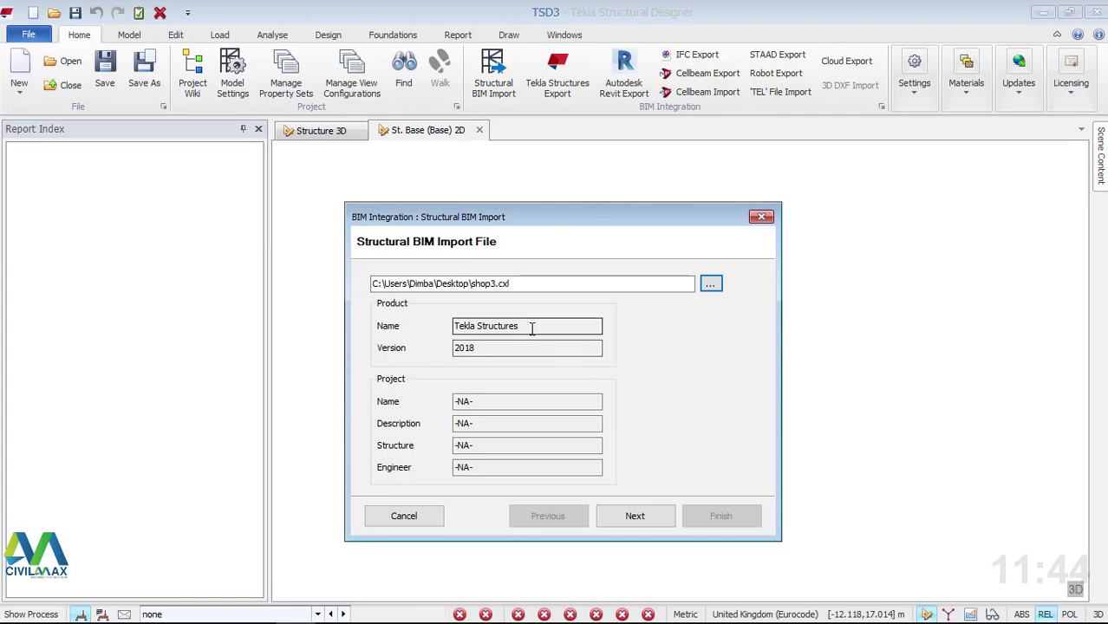
- Proceed to the material mapping, keeping First Time Import, Metric, United Kingdom (Eurocode), T.O.S, zero relocation and rotation, and all items included
click(482, 347)
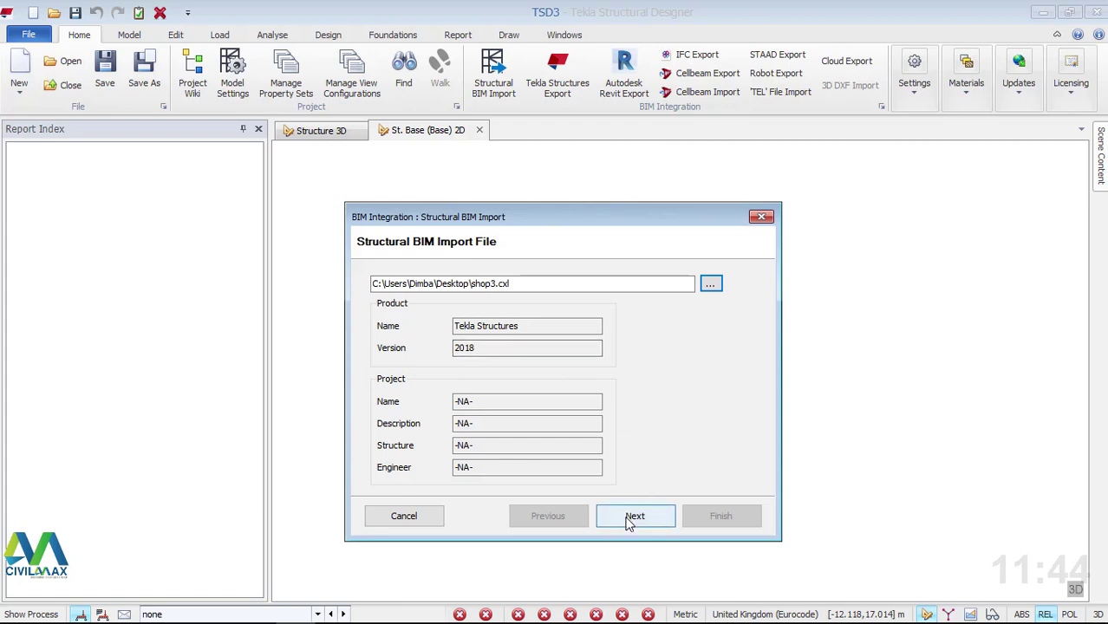
click(636, 516)
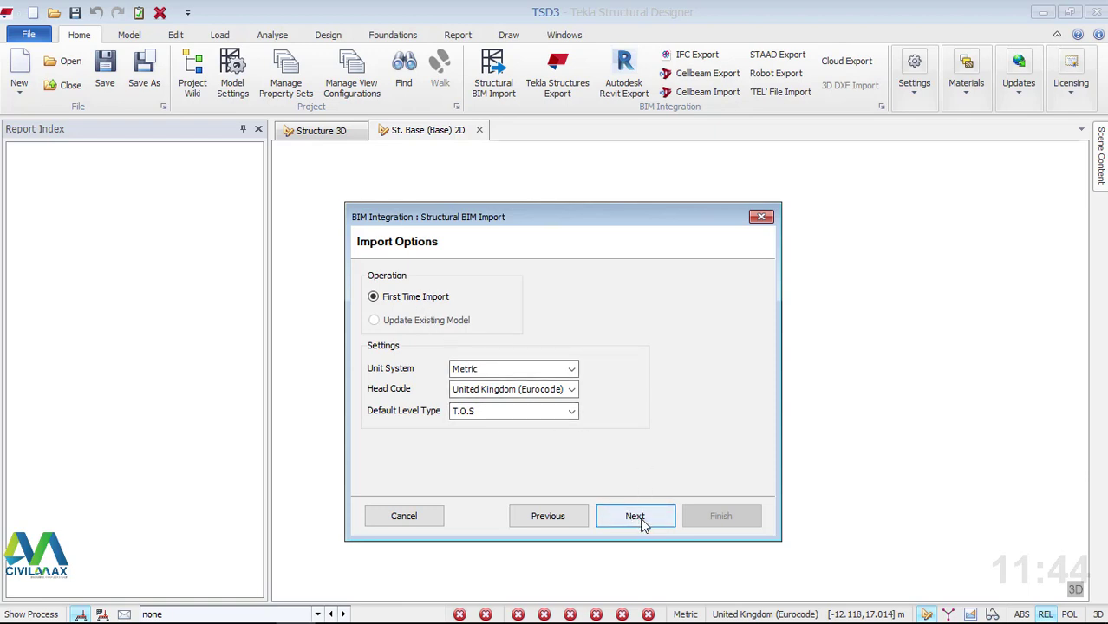
click(571, 391)
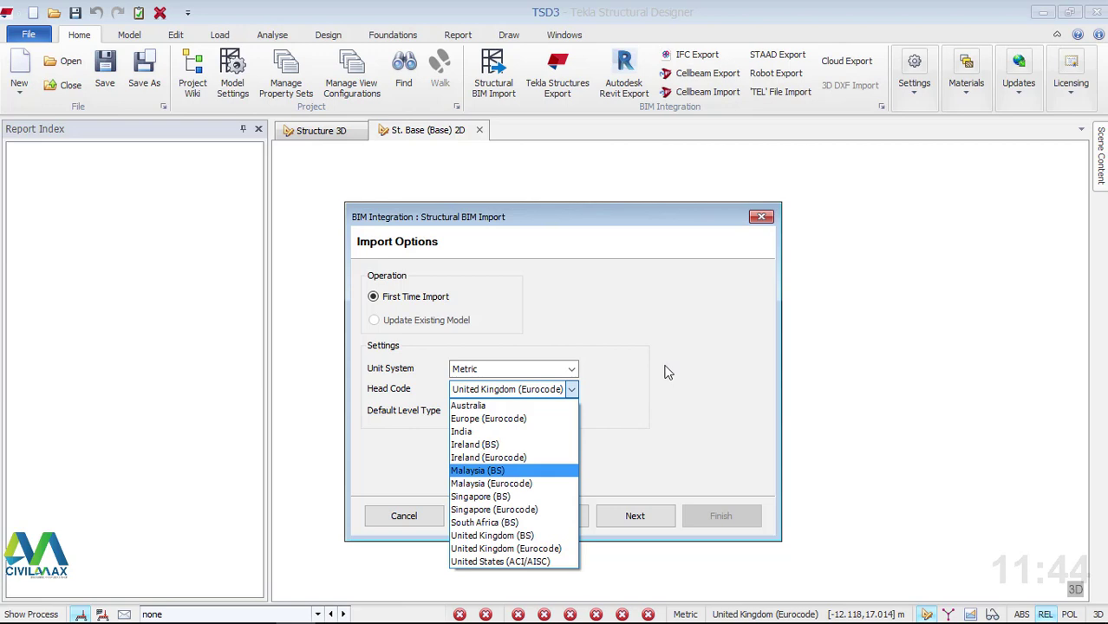
click(664, 392)
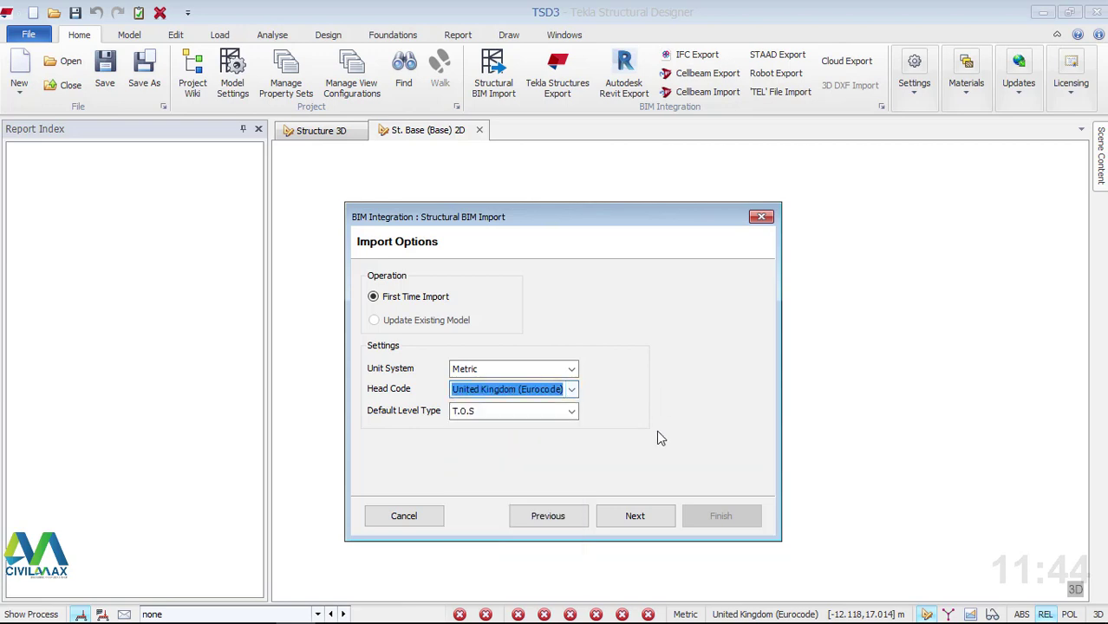
click(636, 517)
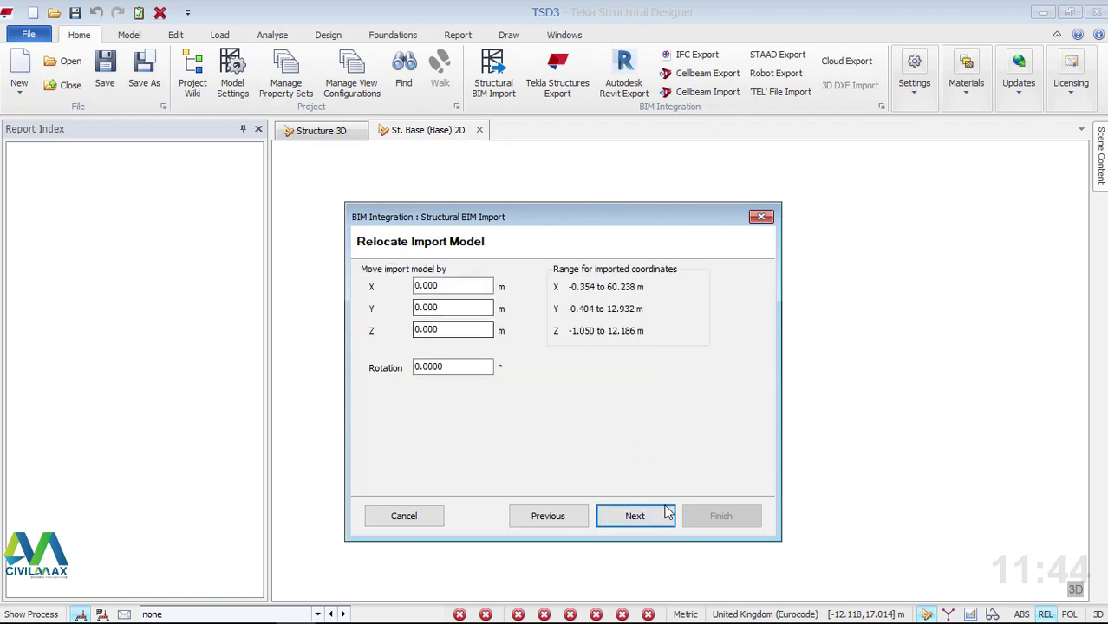
click(646, 519)
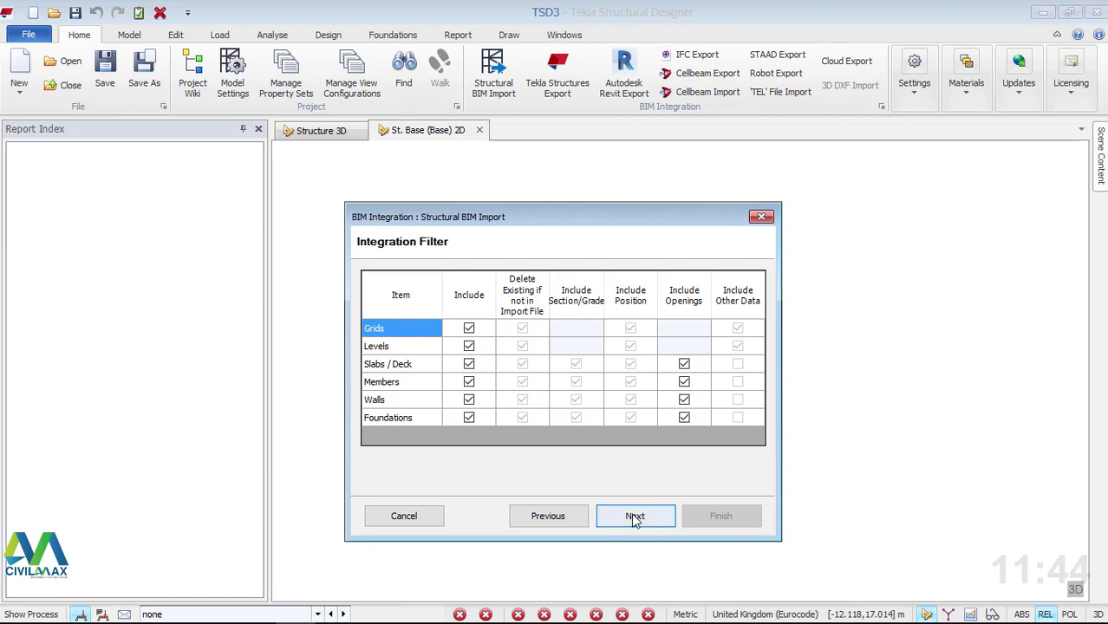
click(635, 517)
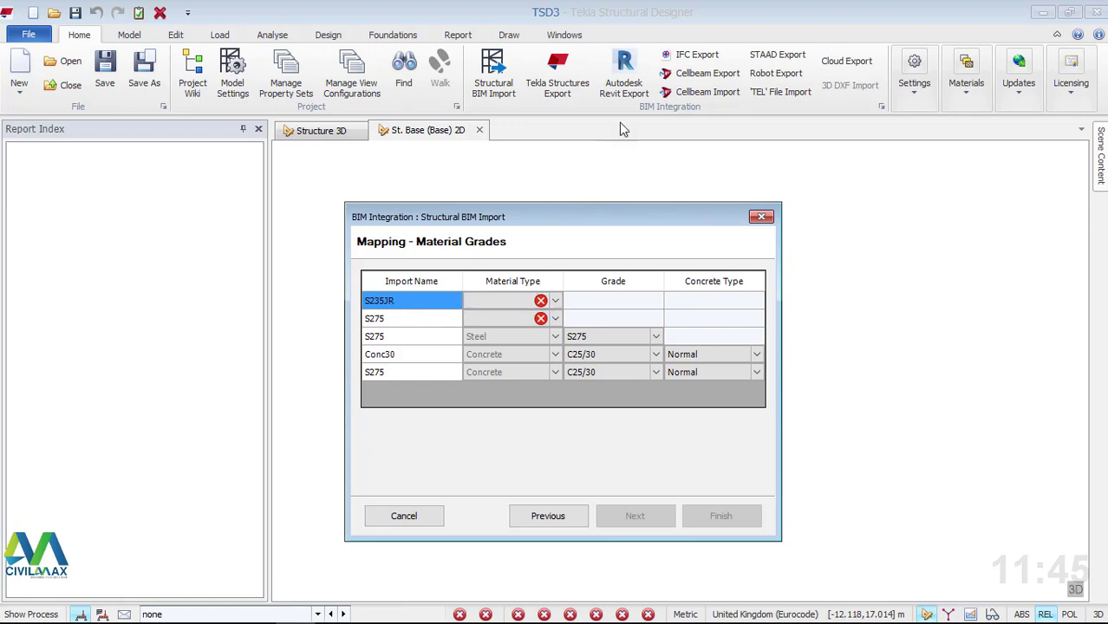
- Map the unassigned S235JR and S275 materials to Steel with grade S275 and finish the import
click(556, 301)
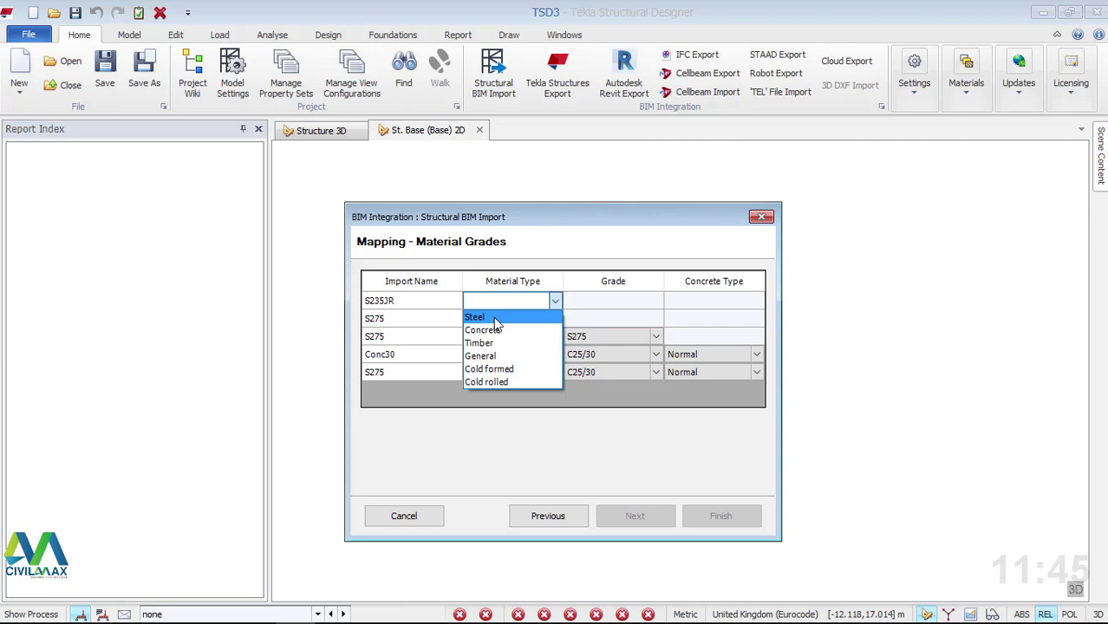
click(494, 319)
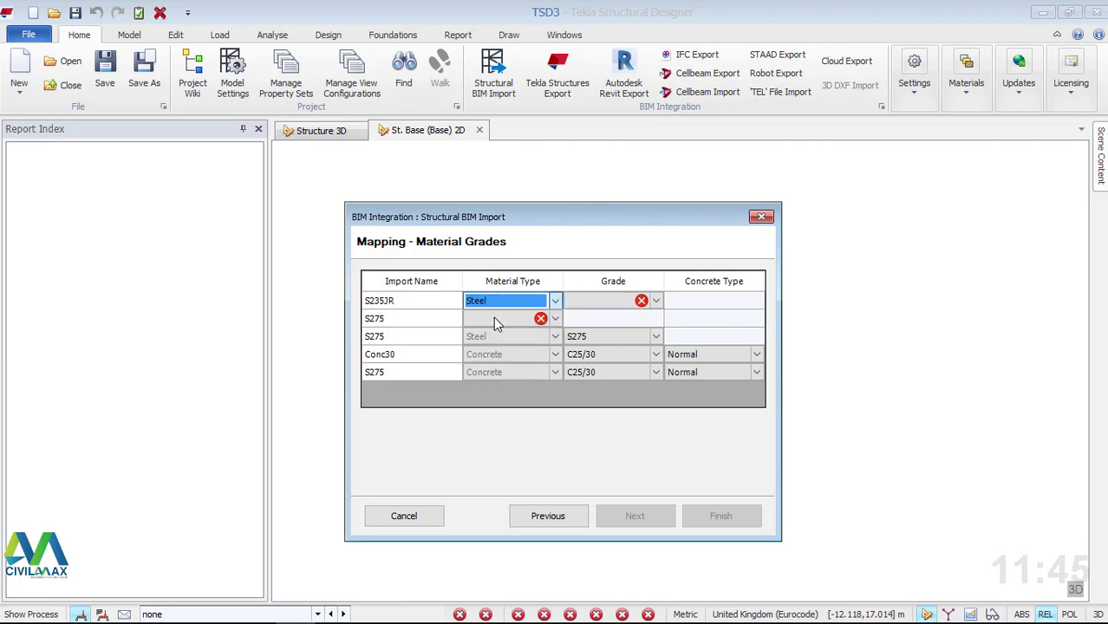
click(556, 319)
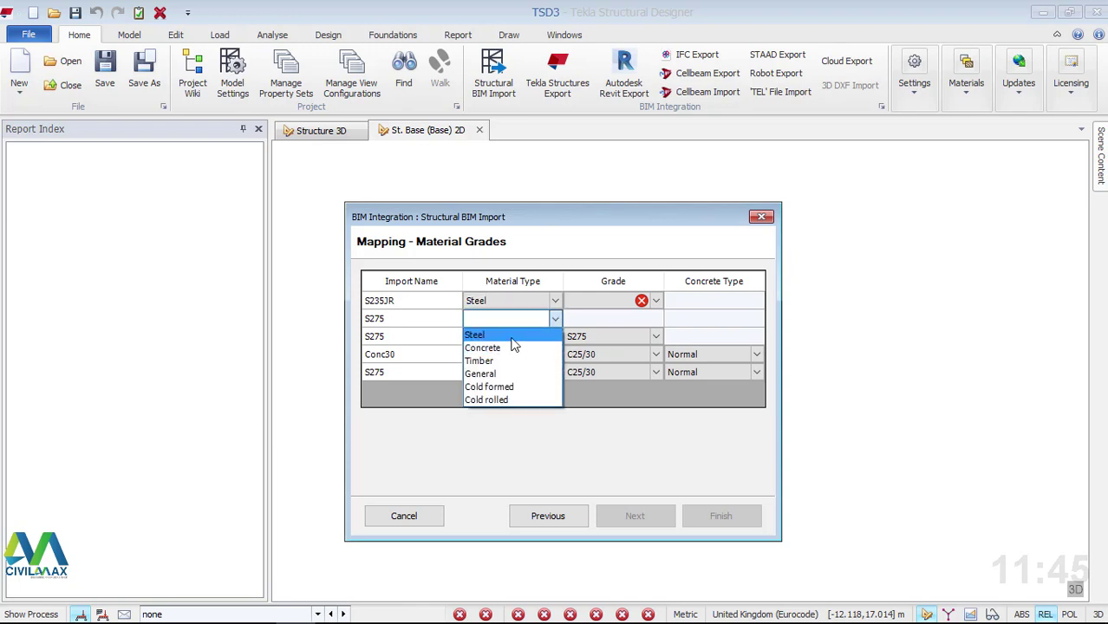
click(512, 338)
click(656, 314)
click(657, 312)
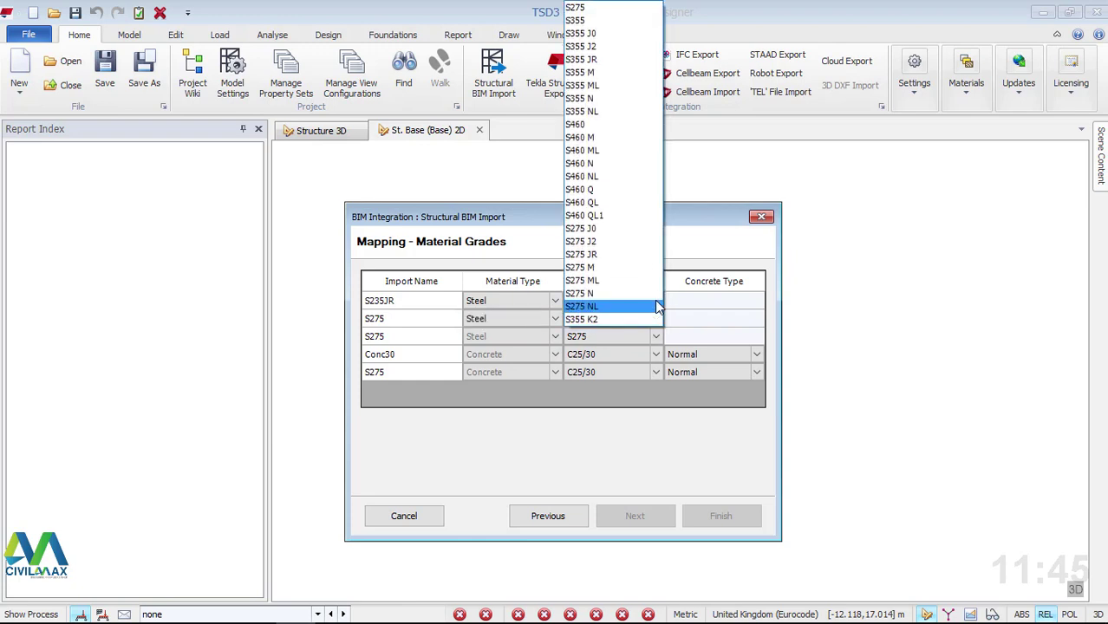
click(593, 9)
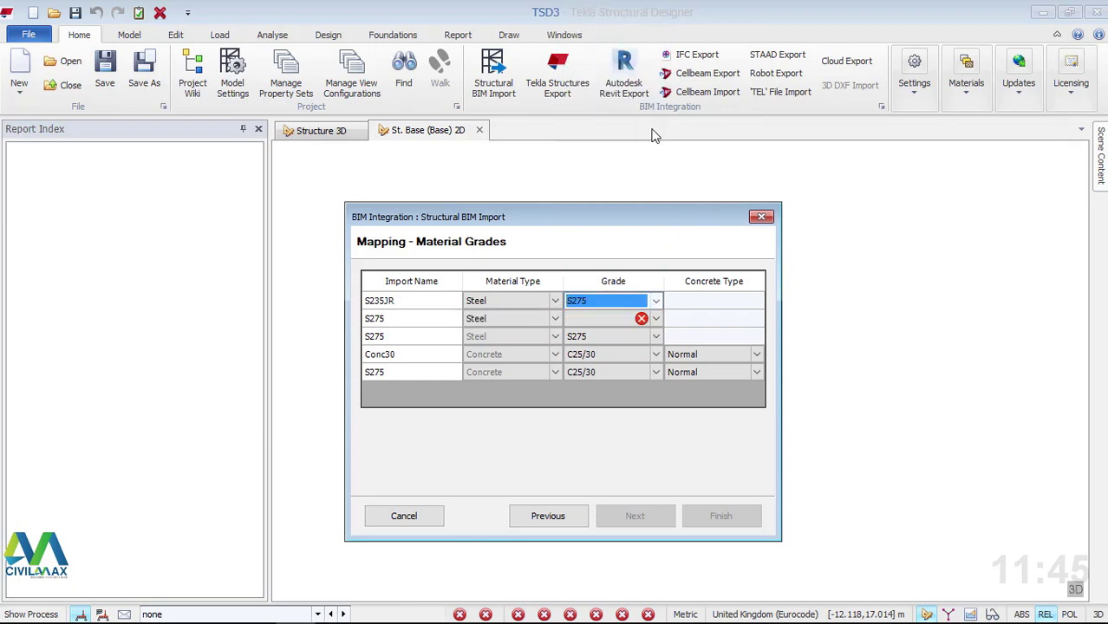
click(656, 322)
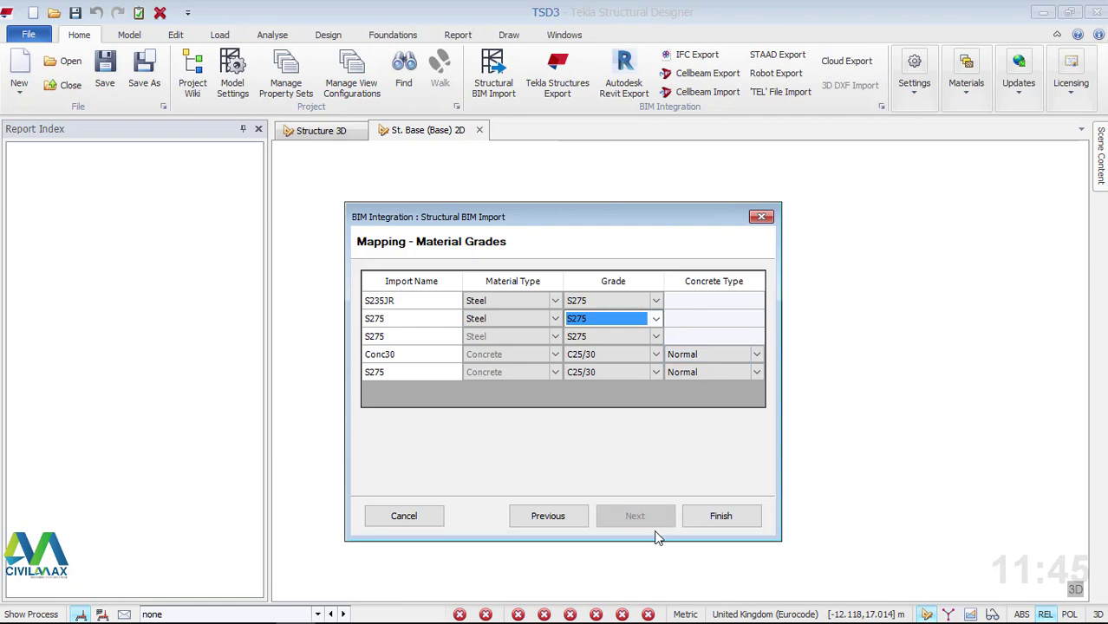
click(733, 528)
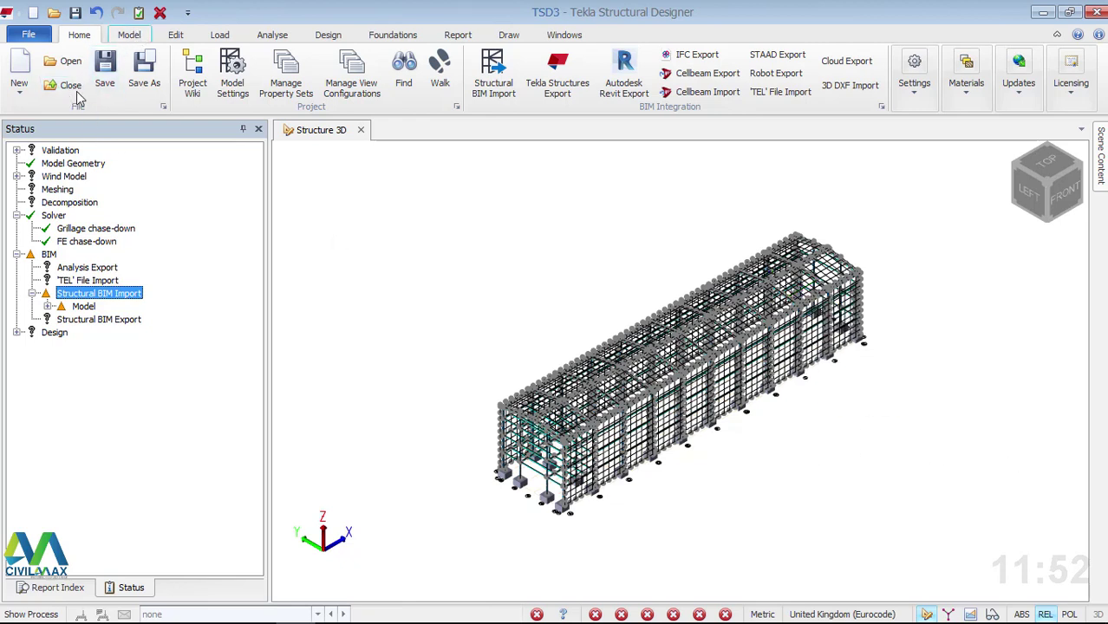
- Review the available head codes in the design code settings of the model and close the settings
click(239, 78)
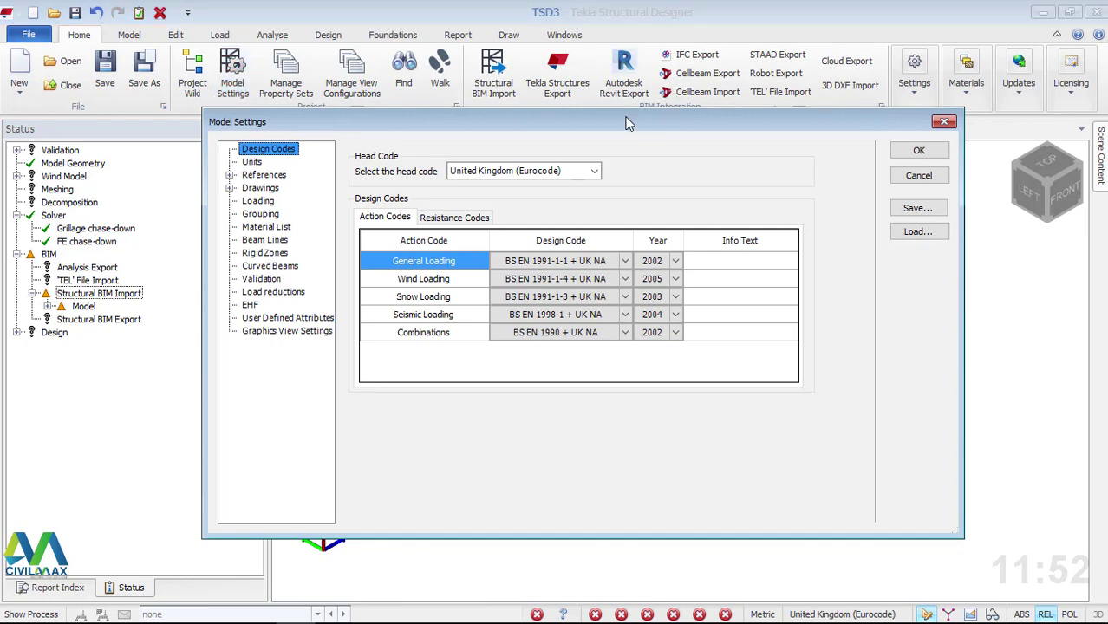
click(594, 171)
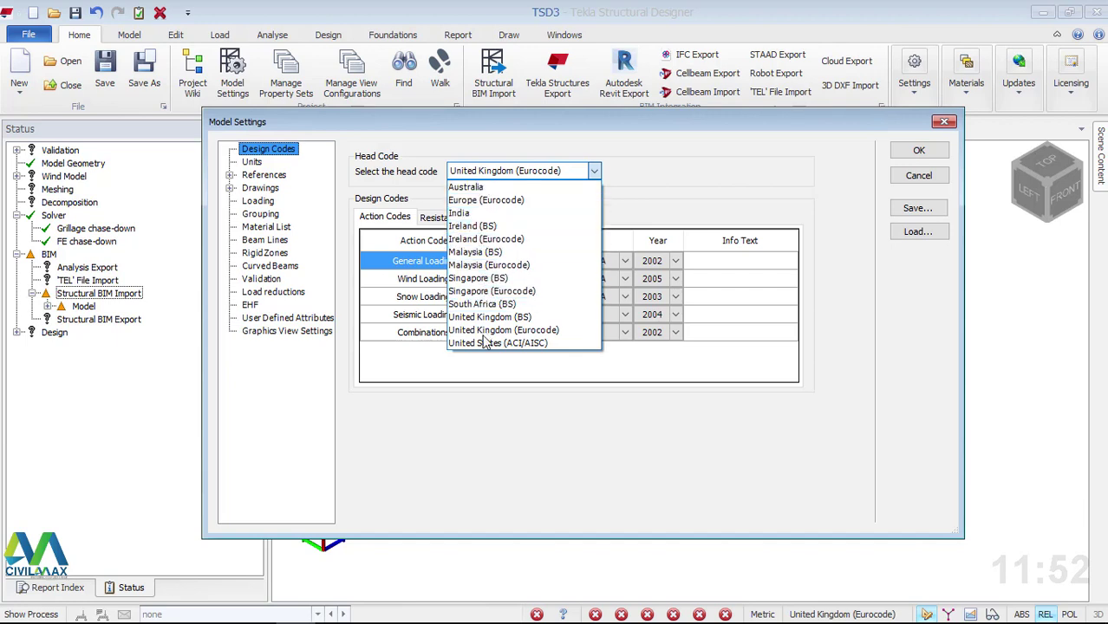
click(632, 201)
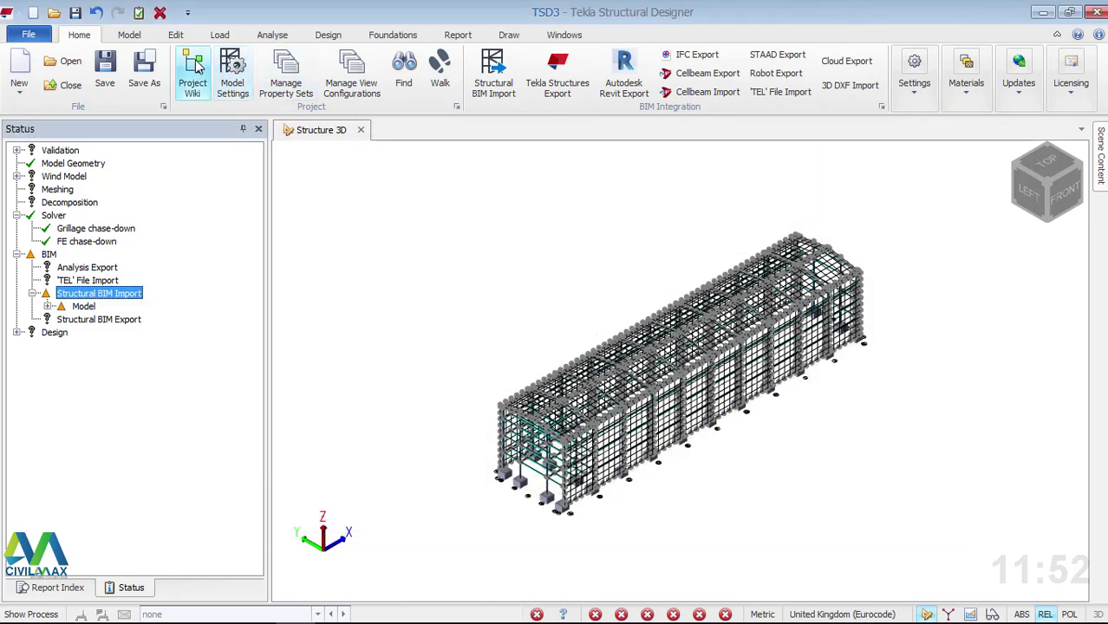
- View the Seismic Wizard's analysis procedure options and close the wizard without applying anything
click(219, 35)
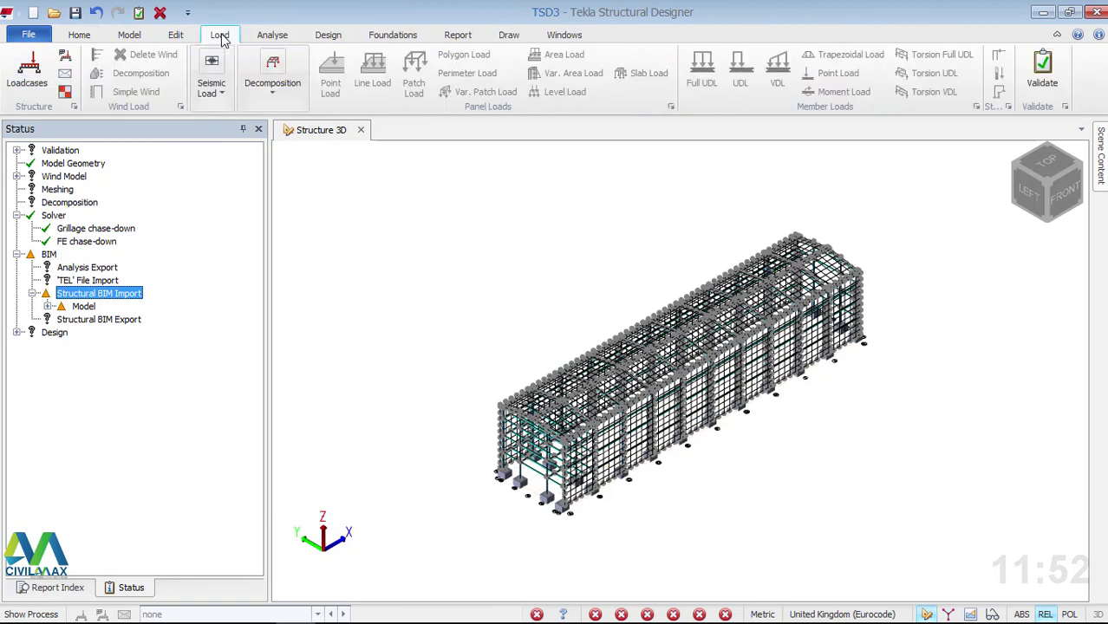
click(216, 78)
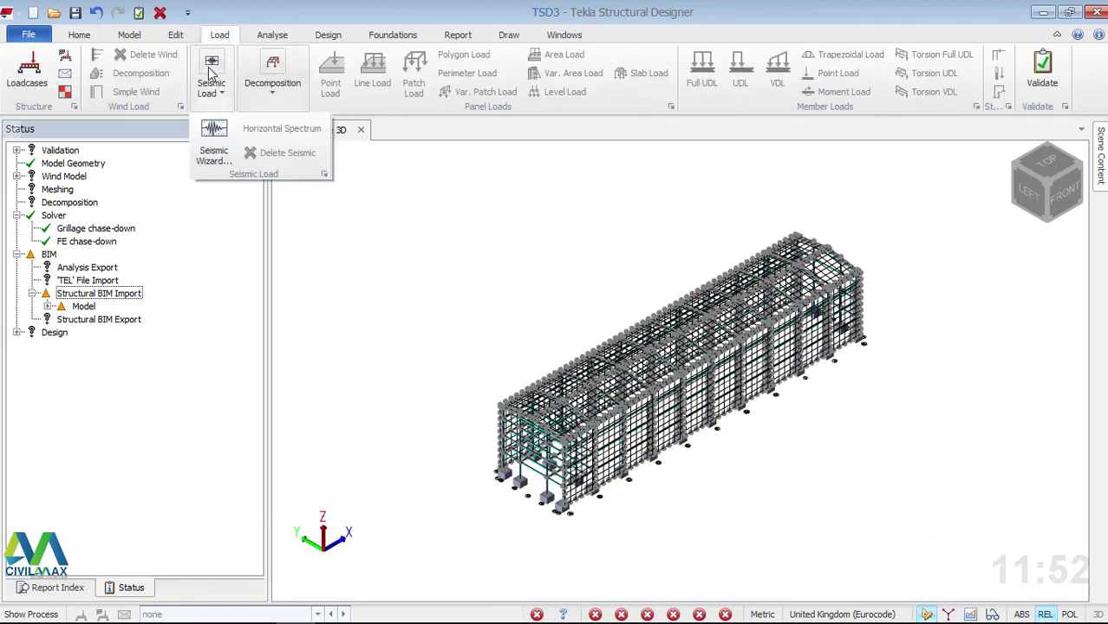
click(218, 137)
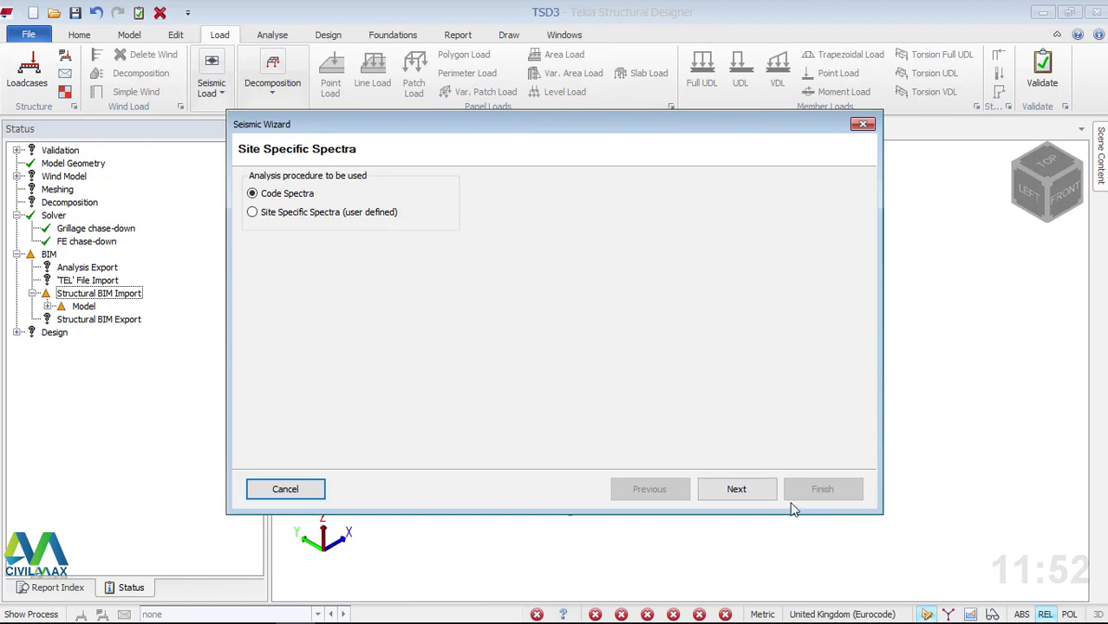
click(864, 124)
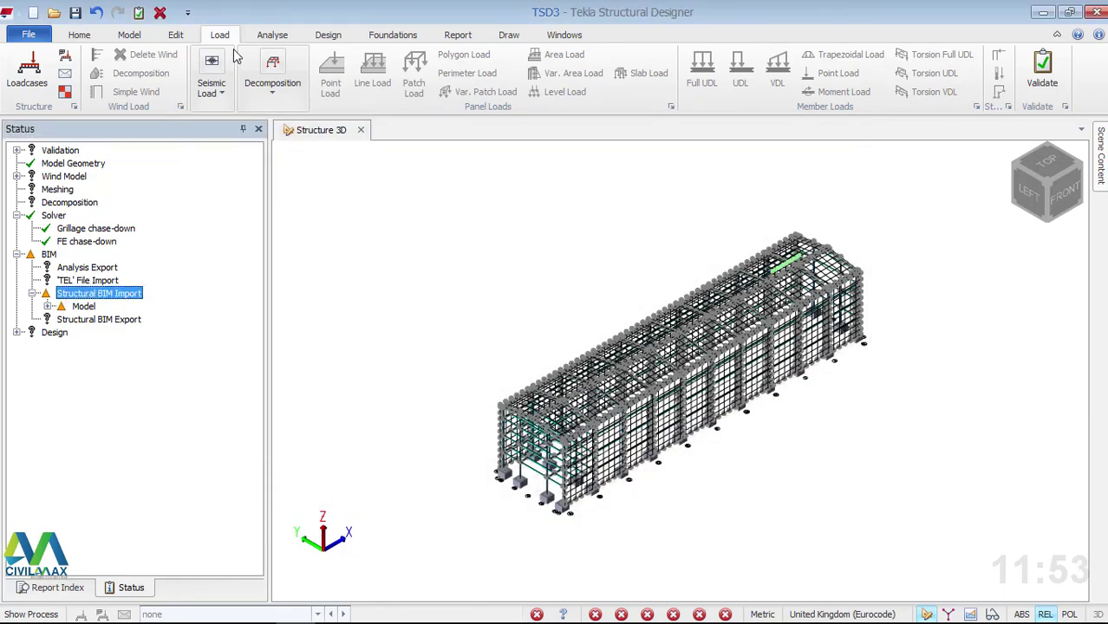
- Run the load Decomposition on the imported structure and examine the framing at its gable end
click(274, 81)
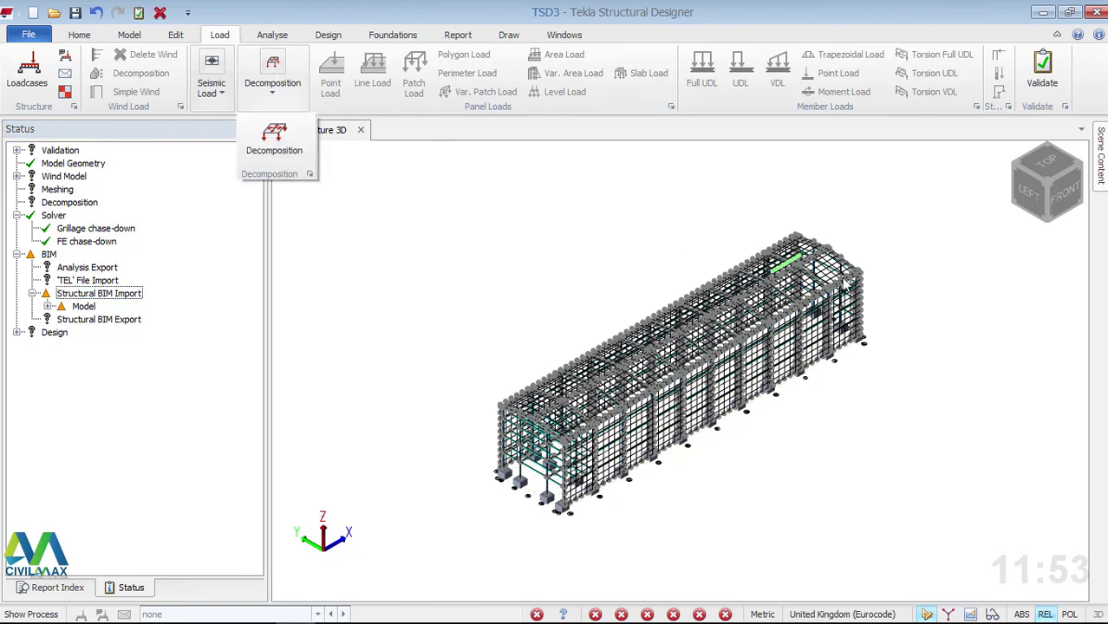
click(275, 140)
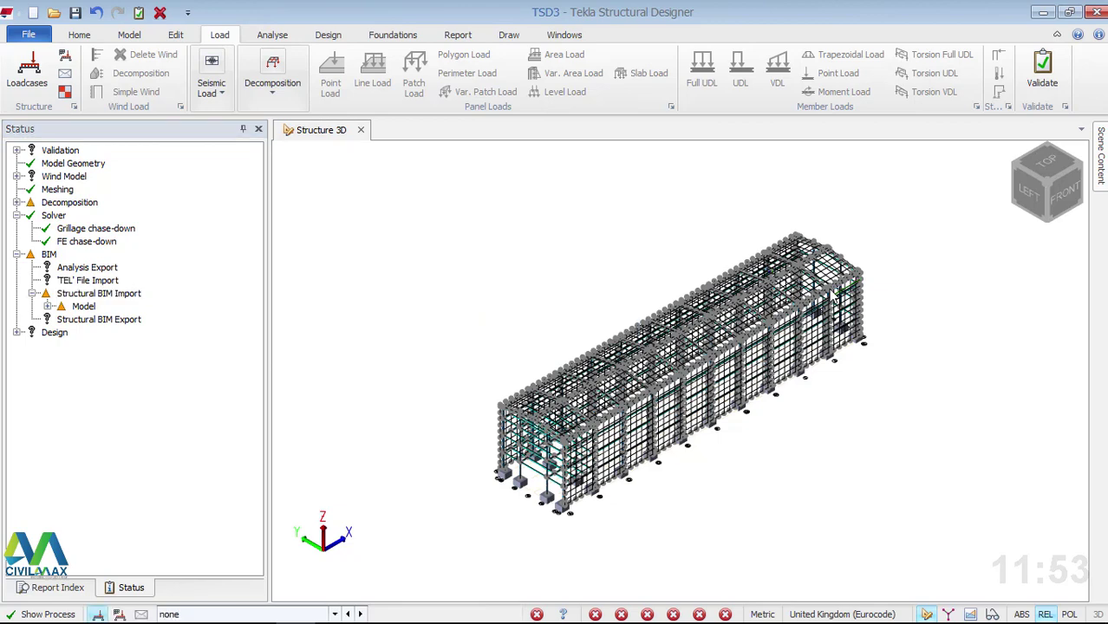
scroll(598, 425, up, 6)
scroll(498, 513, up, 8)
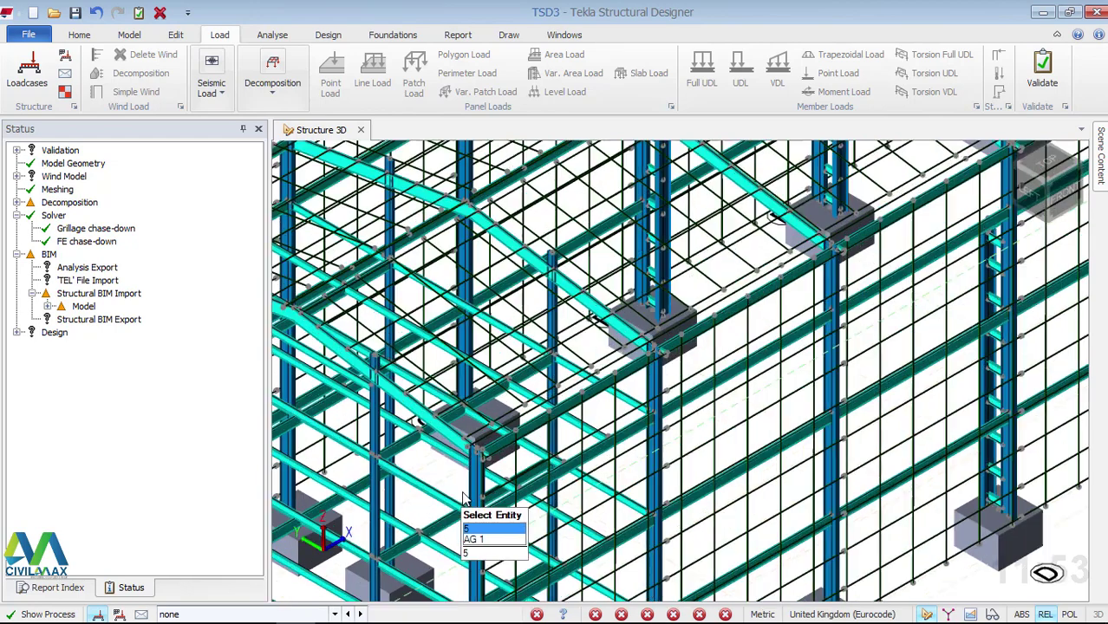
scroll(656, 370, down, 3)
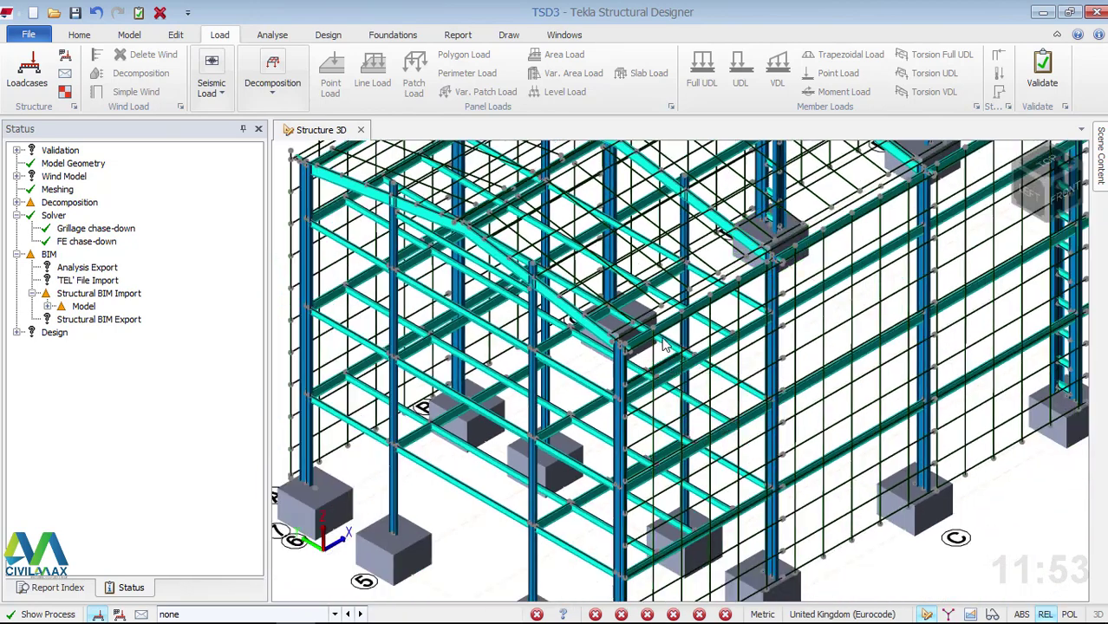
- Inspect how the rafter and side beams meet the top of the gable's corner column at grid 7/A
scroll(445, 247, down, 5)
scroll(425, 217, up, 5)
scroll(429, 221, up, 6)
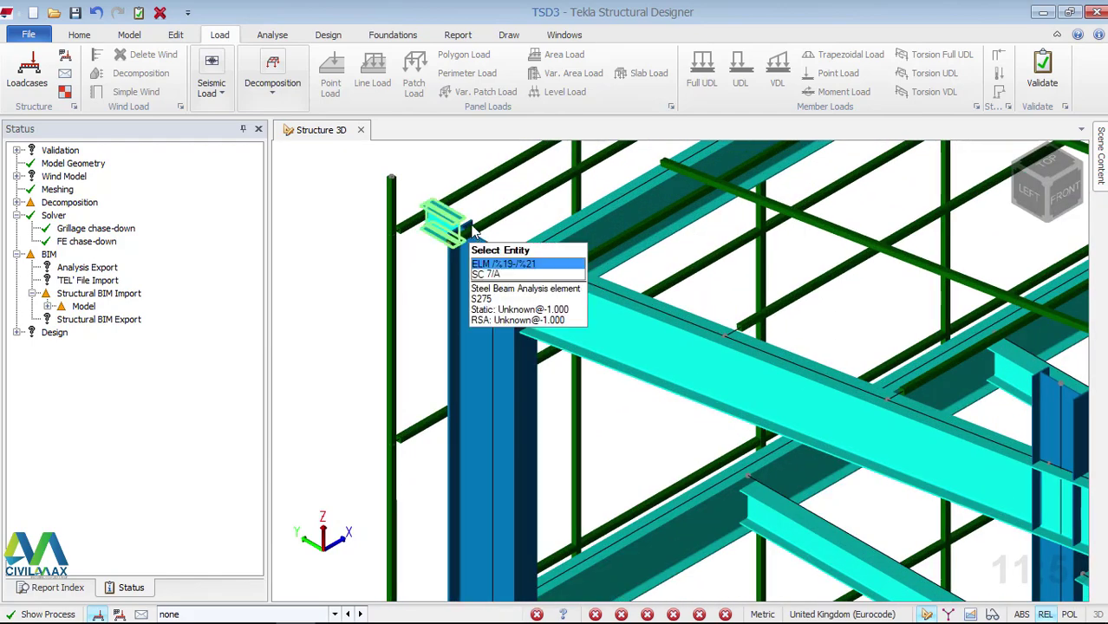
click(465, 247)
scroll(492, 195, down, 3)
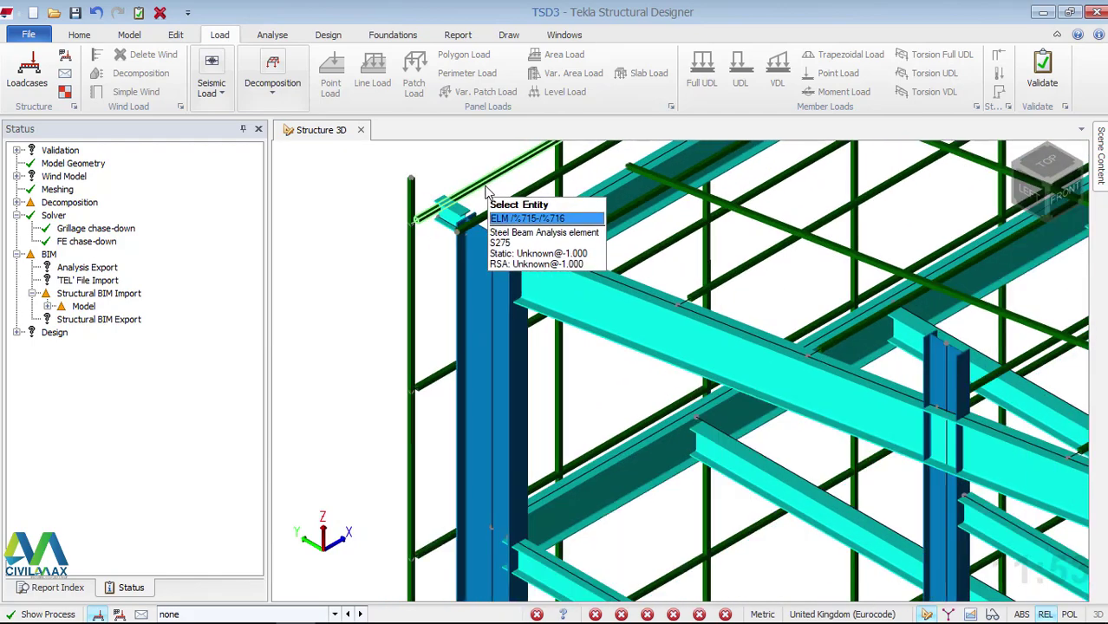
mouse_move(491, 294)
middle_down()
mouse_move(443, 290)
mouse_move(440, 220)
mouse_move(461, 271)
mouse_move(607, 256)
mouse_move(704, 263)
mouse_move(791, 222)
mouse_move(850, 255)
mouse_move(804, 279)
mouse_move(716, 297)
mouse_move(630, 284)
mouse_move(487, 306)
middle_up()
scroll(486, 307, down, 10)
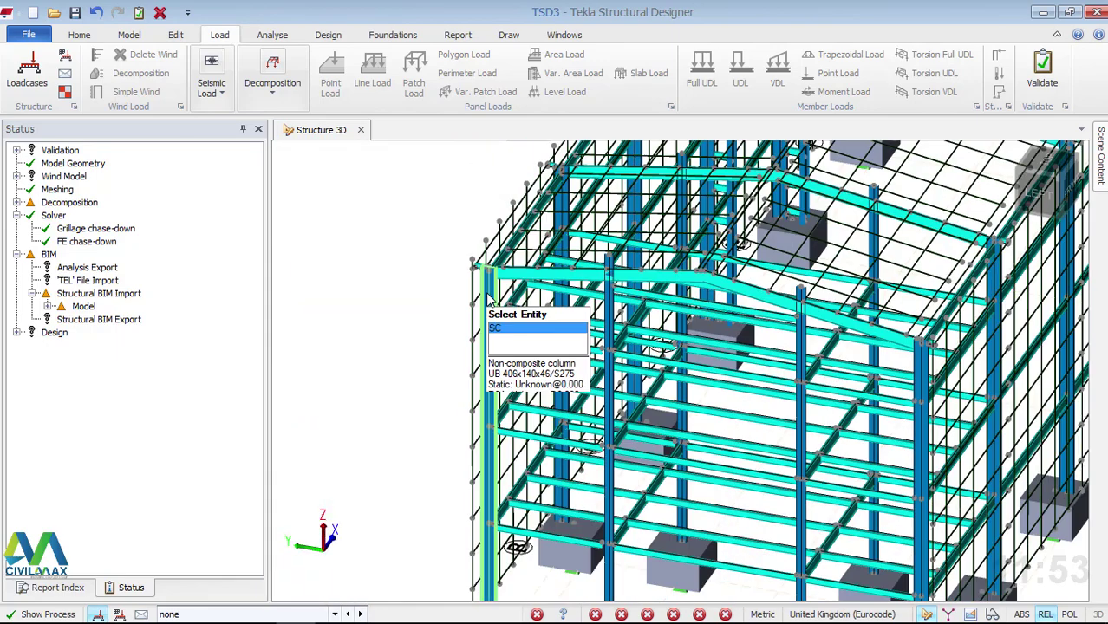
- Examine the built-up twin columns, their battens and the concrete bases along the long side of the building
scroll(812, 202, up, 10)
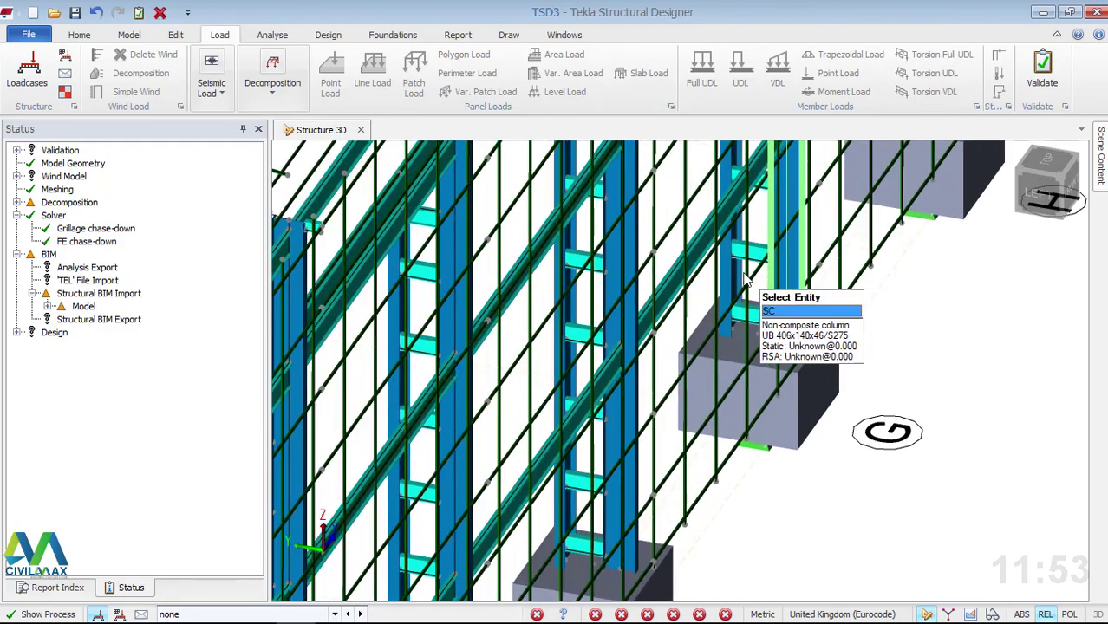
middle_drag(744, 279, 447, 432)
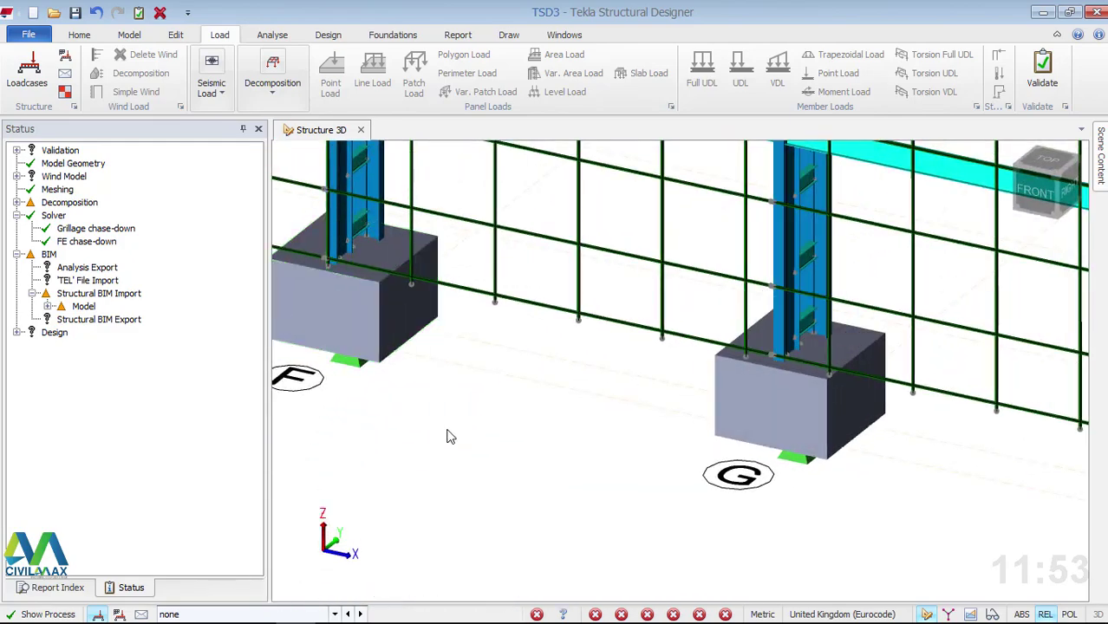
scroll(453, 428, down, 6)
scroll(656, 350, up, 3)
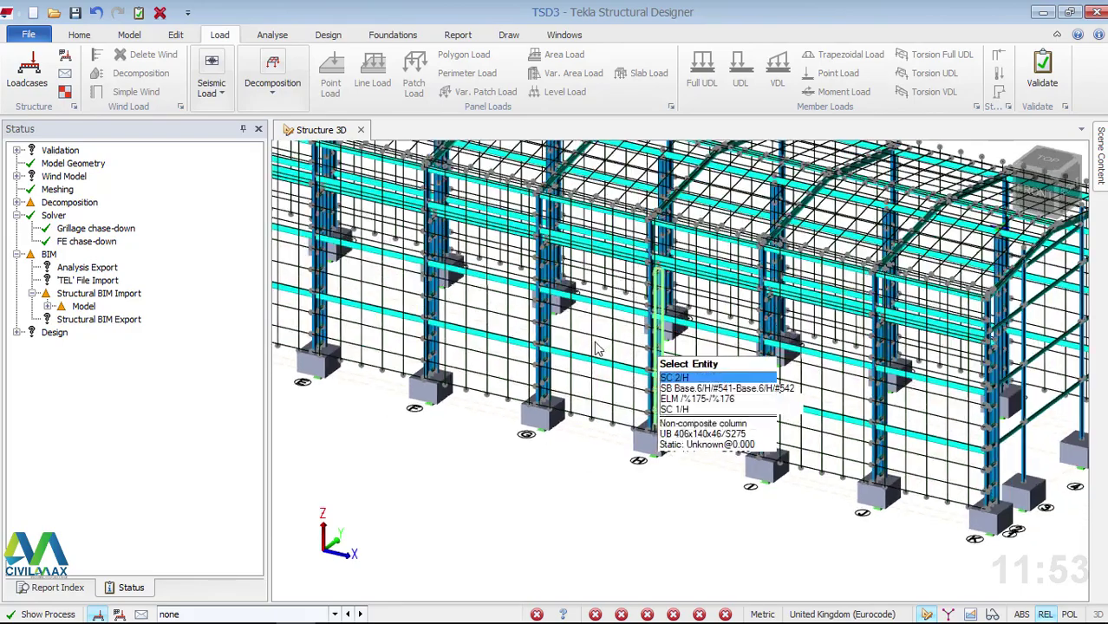
scroll(1005, 365, up, 3)
scroll(569, 247, down, 5)
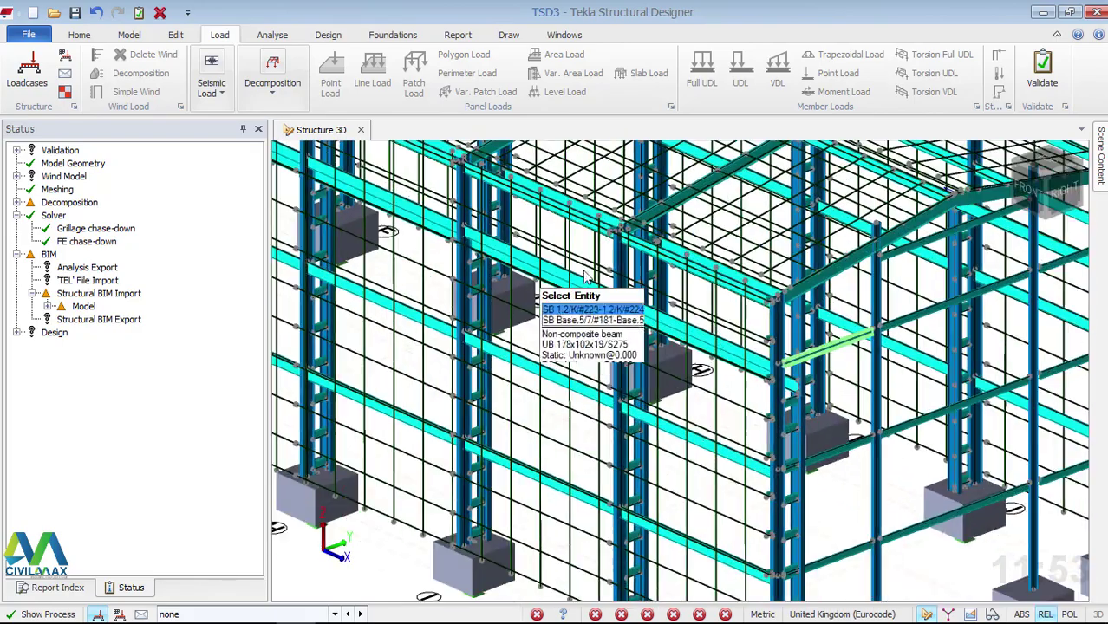
- Check the column bases at the grid K gable end and review the wall and roof framing of the whole structure
scroll(835, 436, up, 2)
scroll(834, 436, up, 3)
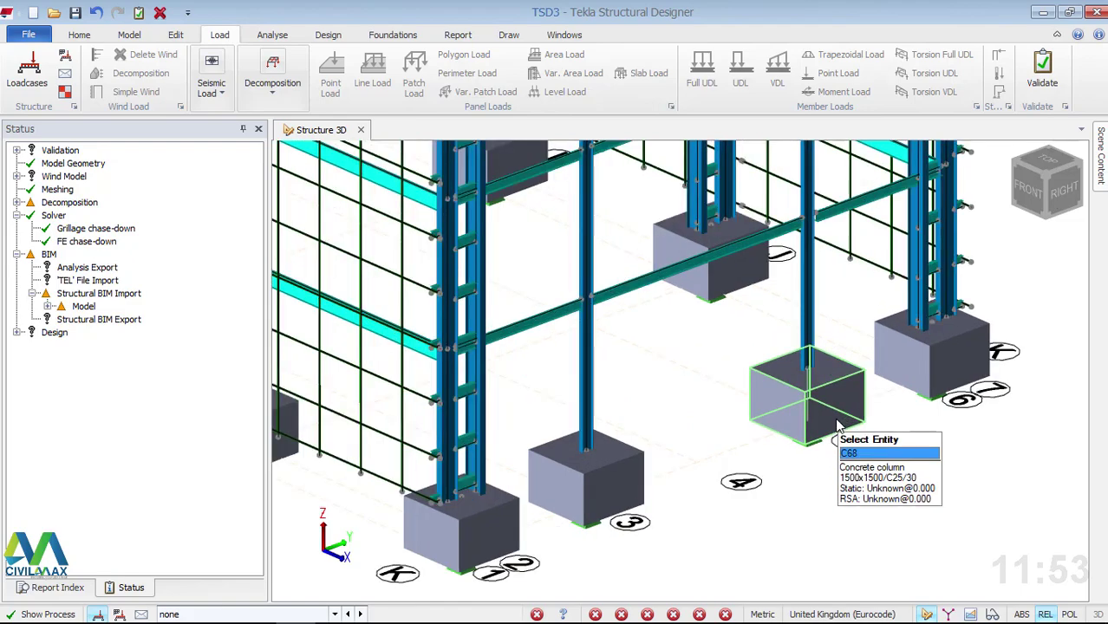
scroll(836, 442, down, 4)
scroll(834, 443, down, 4)
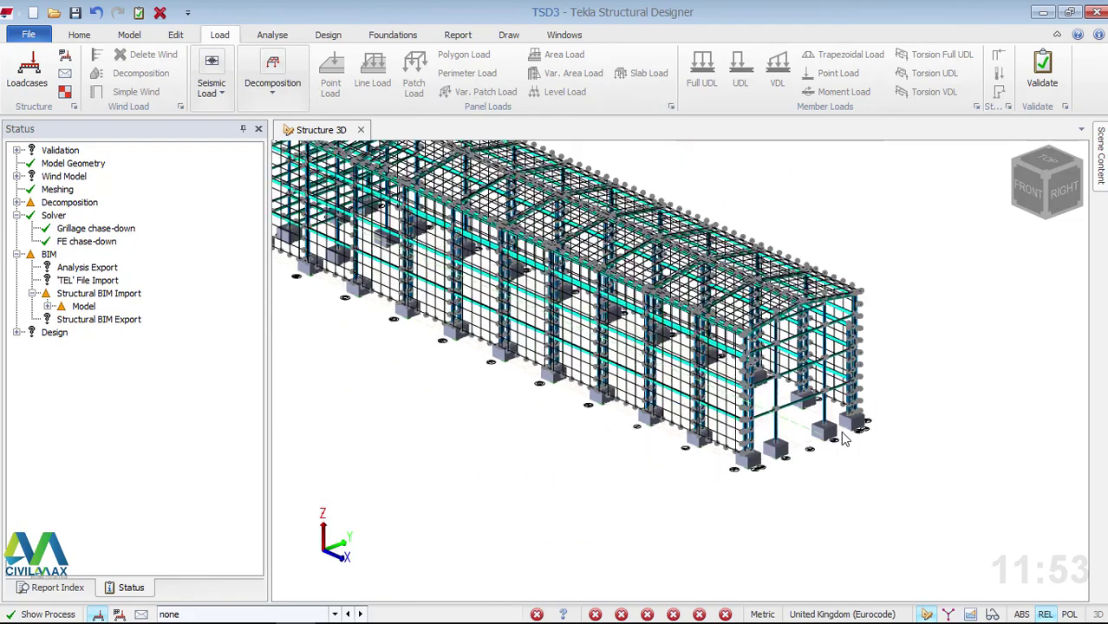
scroll(447, 208, up, 5)
scroll(446, 208, up, 2)
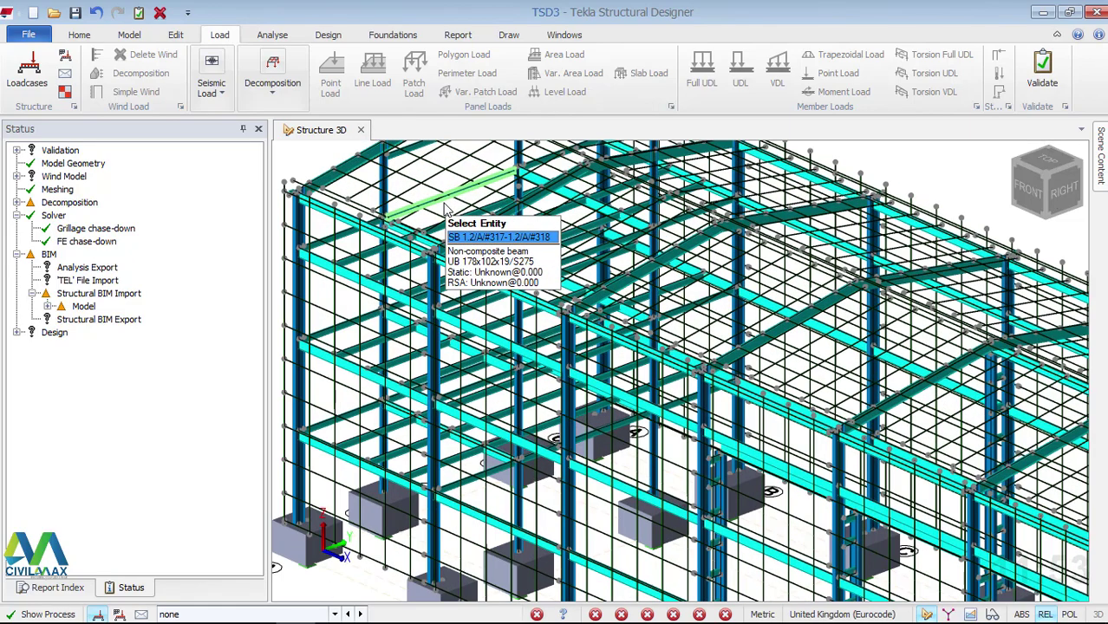